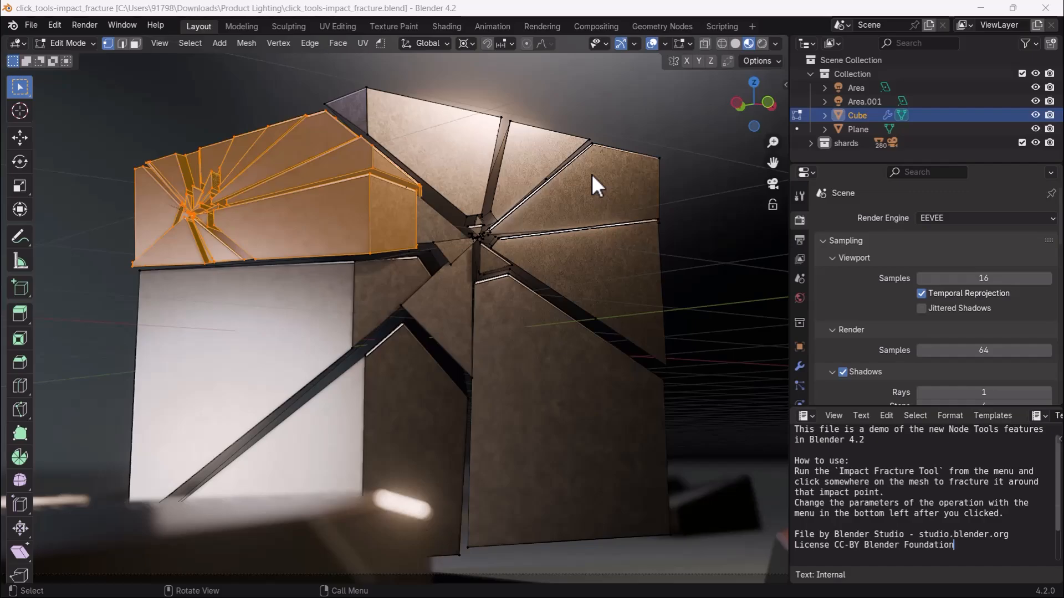
Leave Edit Mode on the fractured cube, create a new empty scene and show its viewport in solid shading.
{"action": "left_click", "coordinate": [605, 212]}
{"action": "key", "text": "Tab"}
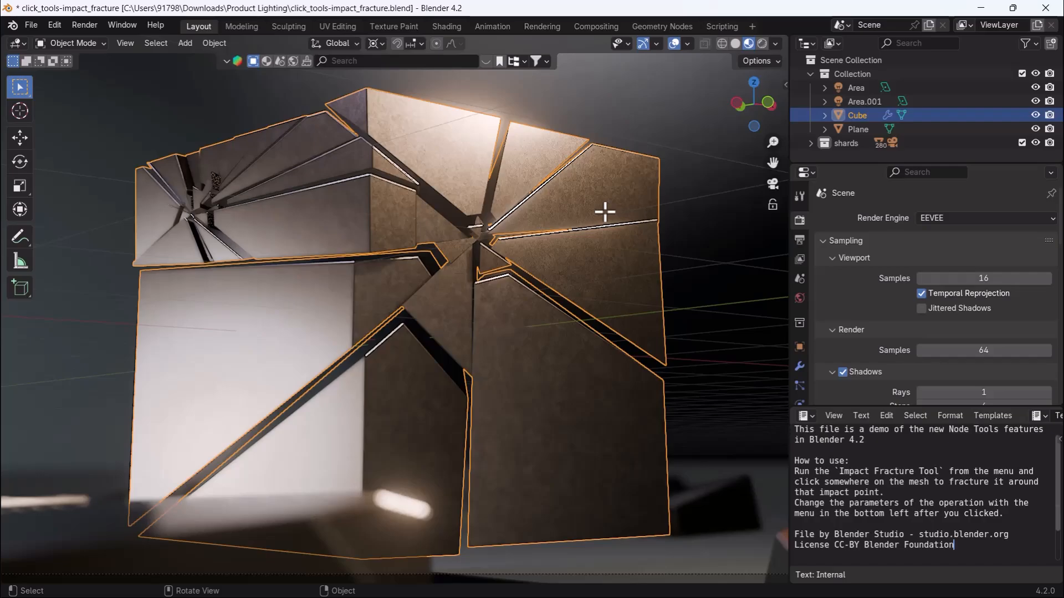
{"action": "left_click", "coordinate": [928, 25]}
{"action": "left_click", "coordinate": [877, 51]}
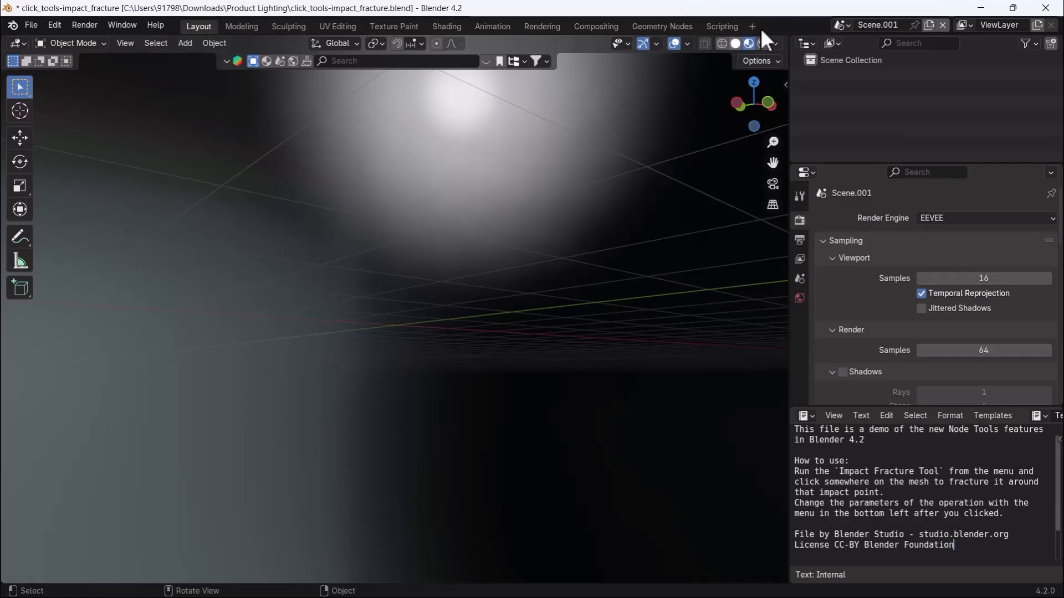
{"action": "left_click", "coordinate": [737, 44]}
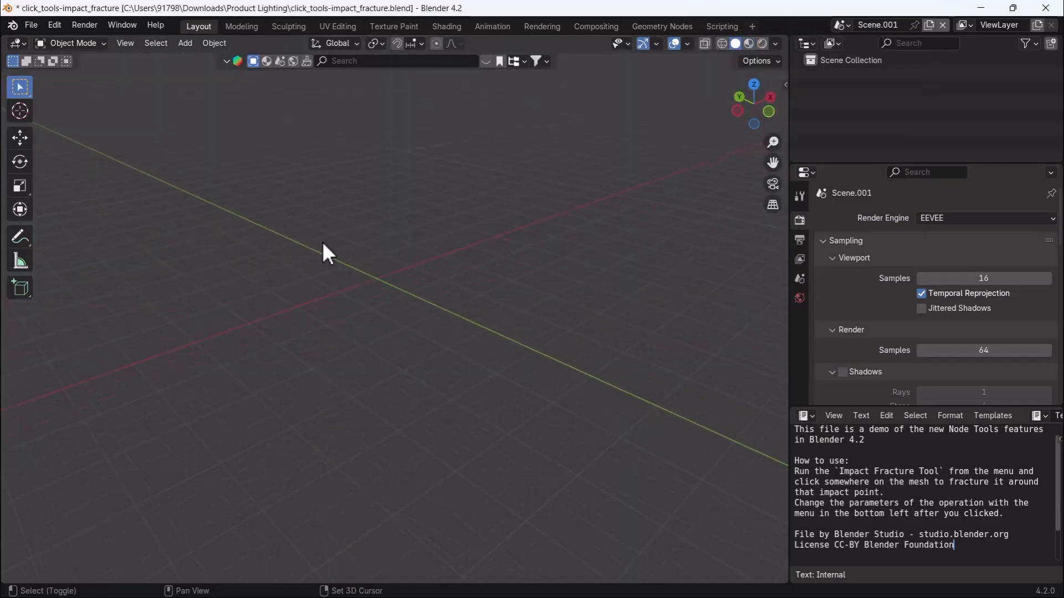
Add a 2 m cube mesh at the origin of the new scene.
{"action": "key", "text": "shift+a"}
{"action": "mouse_move", "coordinate": [322, 241]}
{"action": "left_click", "coordinate": [379, 256]}
{"action": "scroll", "coordinate": [372, 277], "scroll_direction": "up", "scroll_amount": 3}
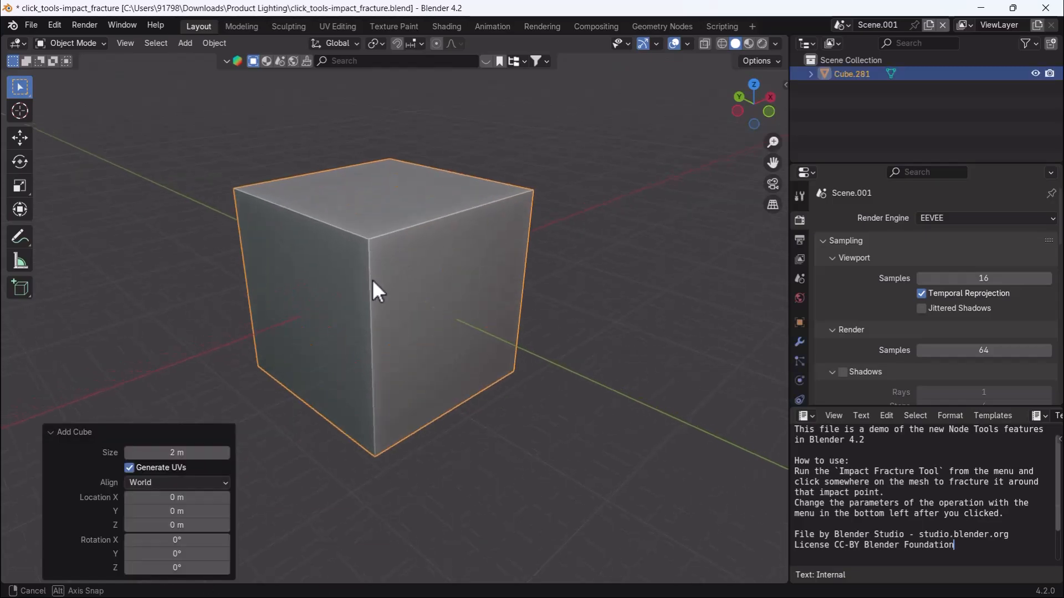
Subdivide the whole cube four times in Edit Mode and return to Object Mode.
{"action": "key", "text": "Tab"}
{"action": "right_click", "coordinate": [372, 244]}
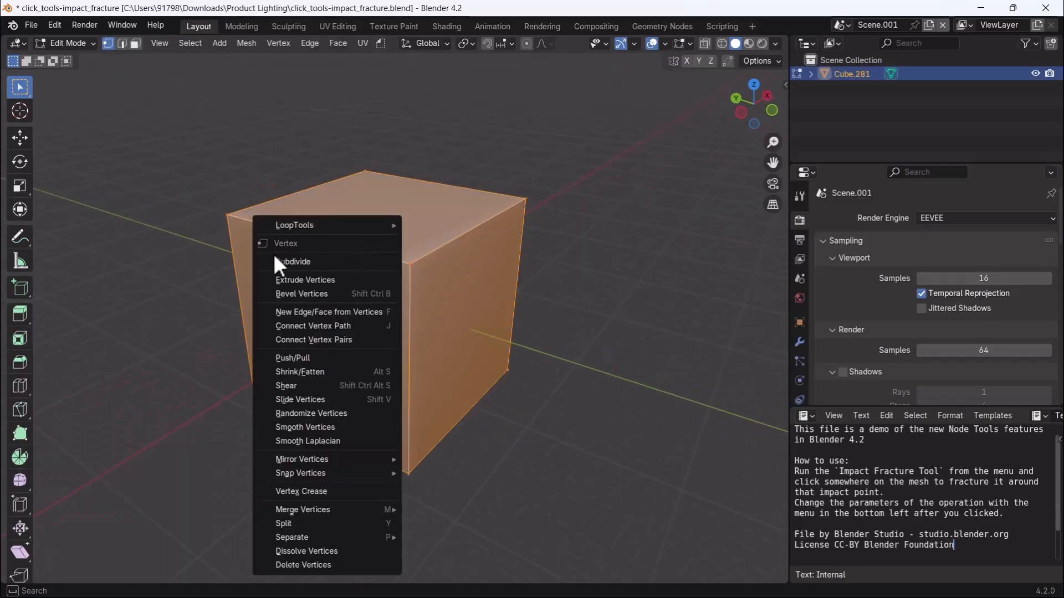
{"action": "left_click", "coordinate": [298, 268]}
{"action": "right_click", "coordinate": [297, 265]}
{"action": "left_click", "coordinate": [297, 264]}
{"action": "right_click", "coordinate": [297, 265]}
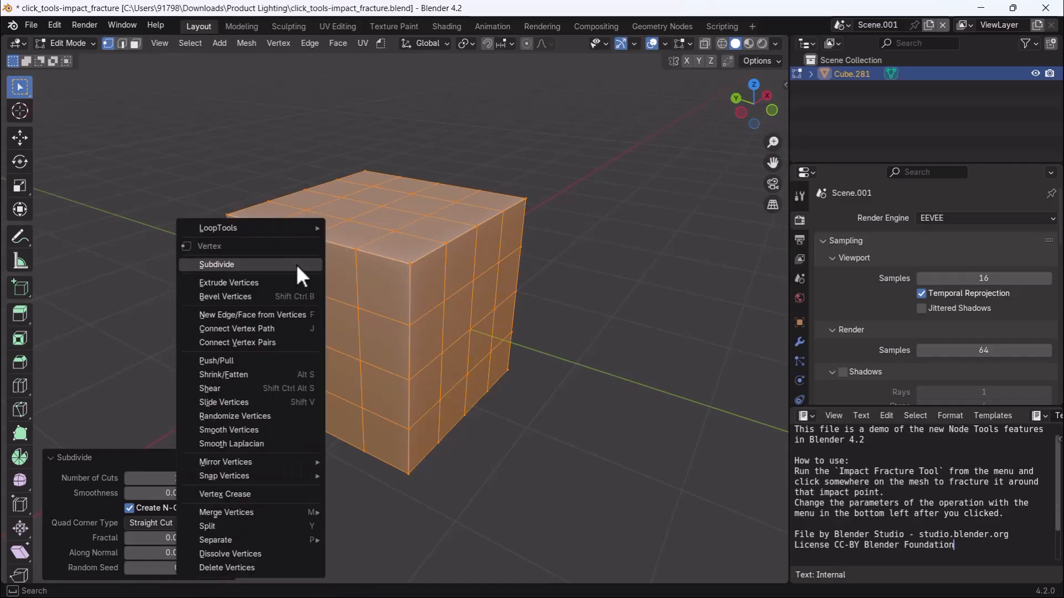
{"action": "left_click", "coordinate": [297, 264]}
{"action": "right_click", "coordinate": [297, 264]}
{"action": "left_click", "coordinate": [297, 264]}
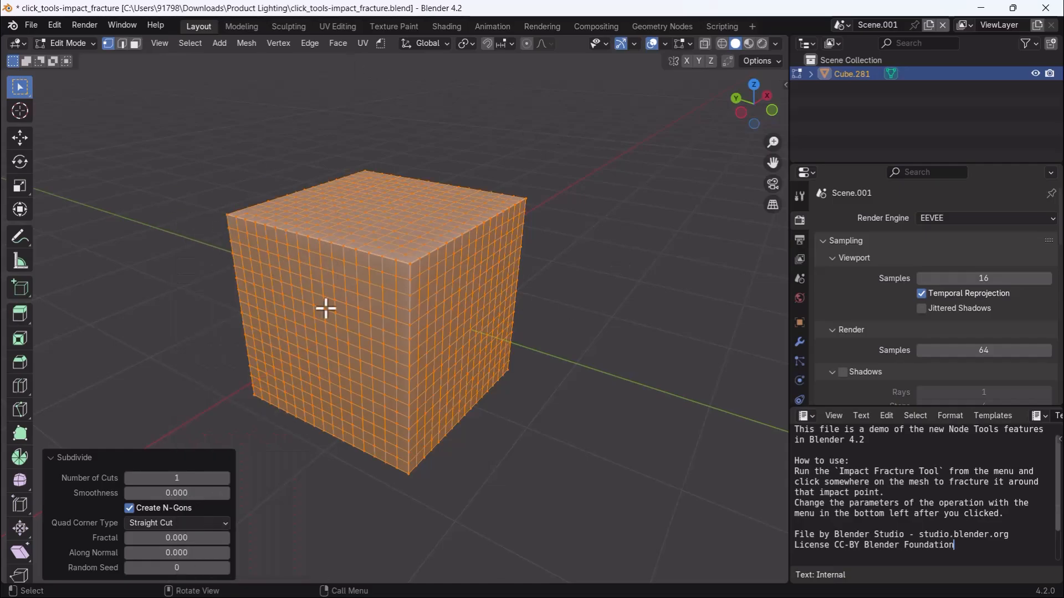
{"action": "key", "text": "Tab"}
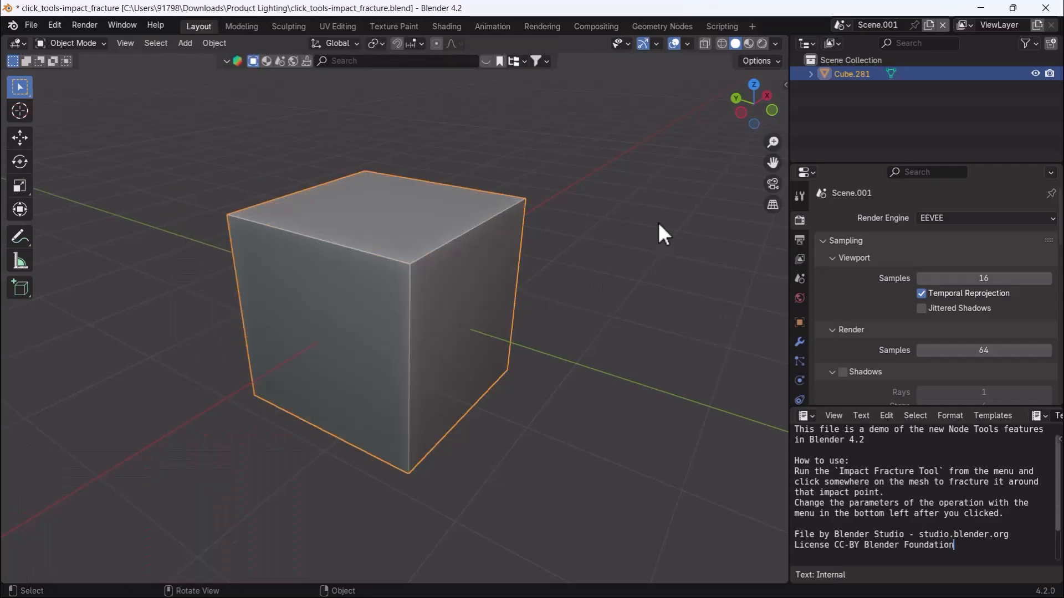
Search the extensions in the Preferences for "cell" to find the Cell Fracture extension.
{"action": "left_click", "coordinate": [51, 25]}
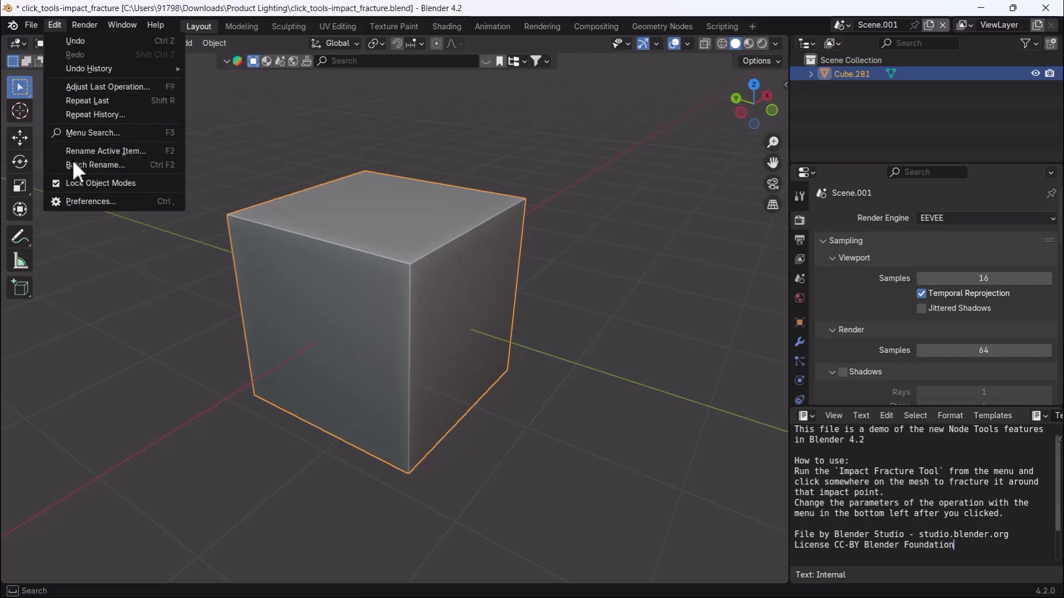
{"action": "left_click", "coordinate": [71, 200]}
{"action": "left_click", "coordinate": [51, 129]}
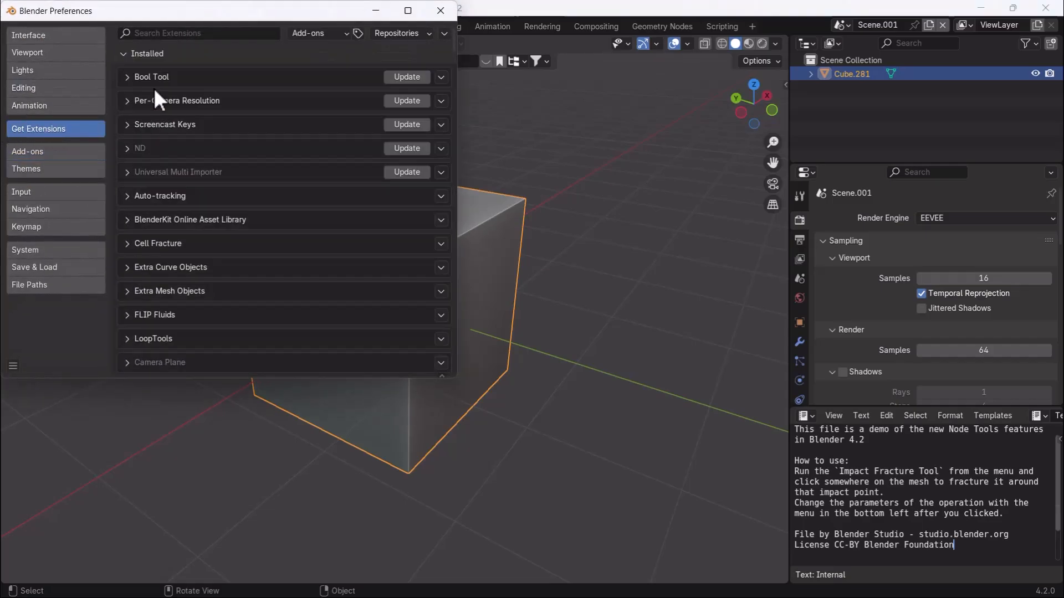
{"action": "left_click", "coordinate": [200, 34]}
{"action": "type", "text": "c"}
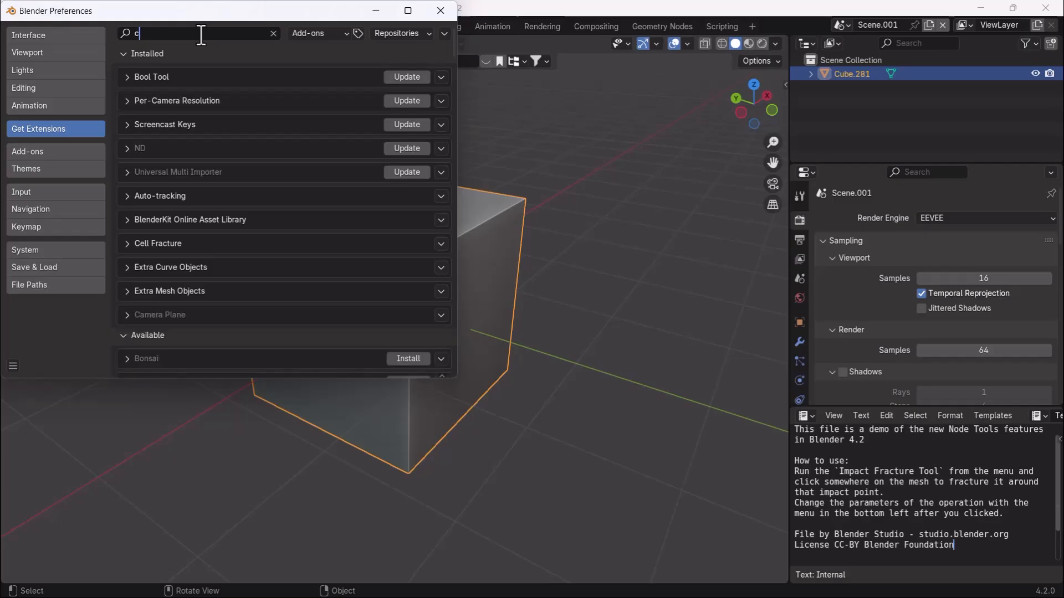
{"action": "type", "text": "ell"}
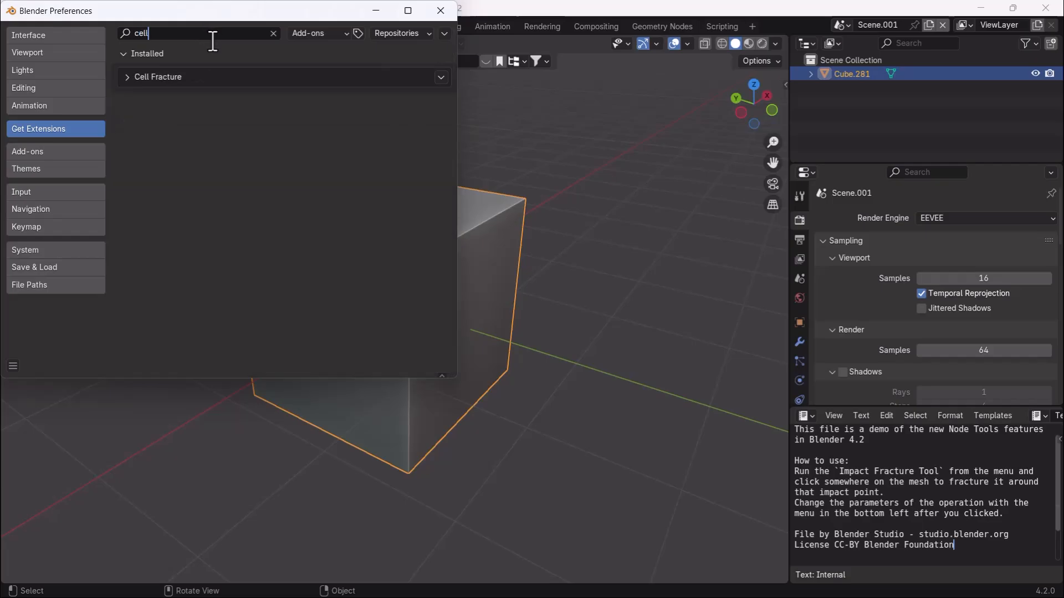
Check among the add-ons, filtered by "cell", whether Cell Fracture is enabled, and close the Preferences.
{"action": "left_click", "coordinate": [33, 153]}
{"action": "left_click", "coordinate": [172, 33]}
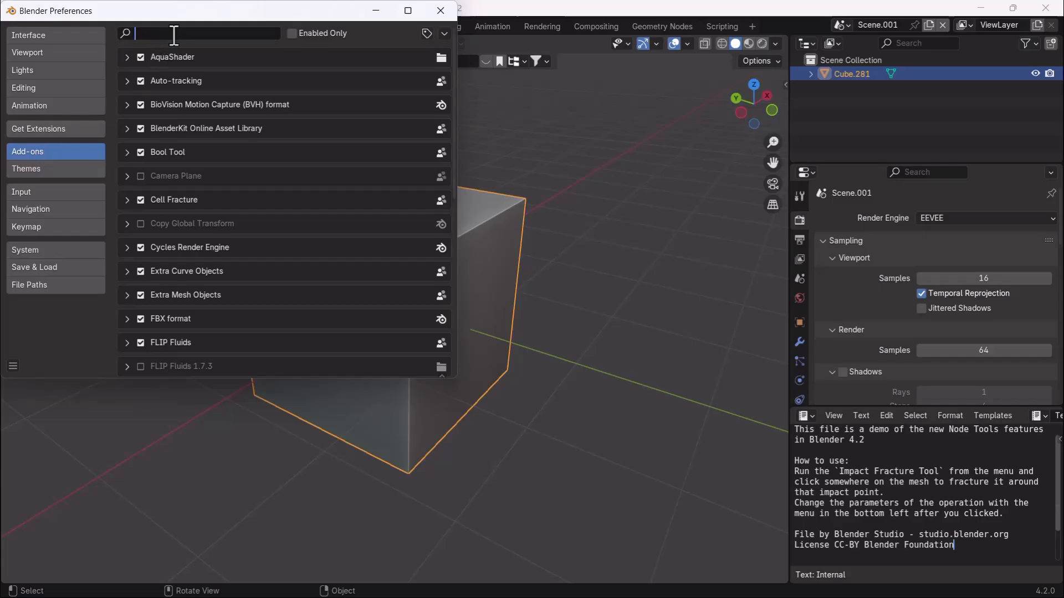
{"action": "type", "text": "cell"}
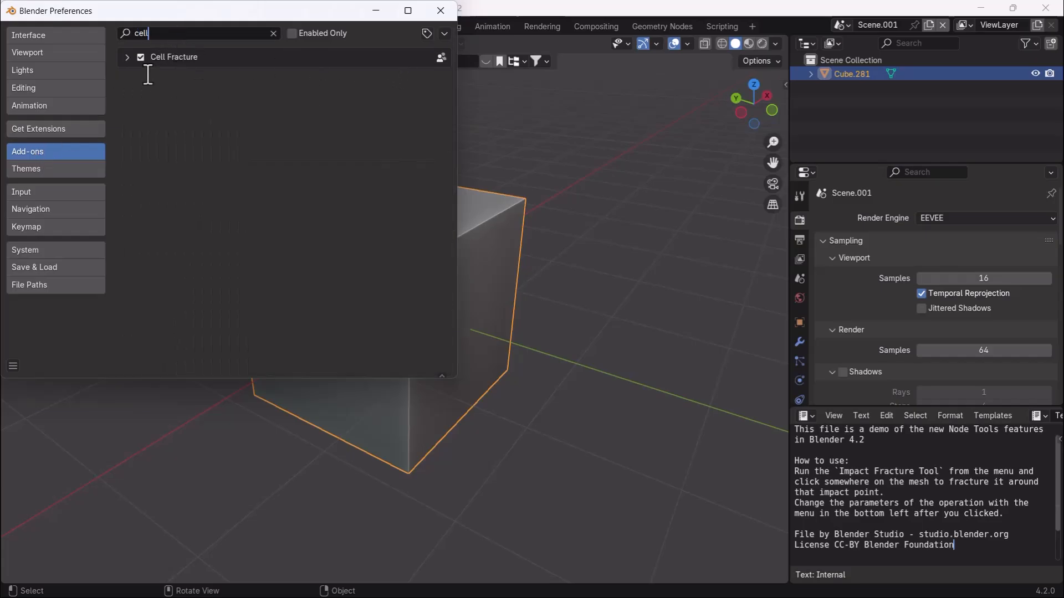
{"action": "left_click", "coordinate": [446, 13]}
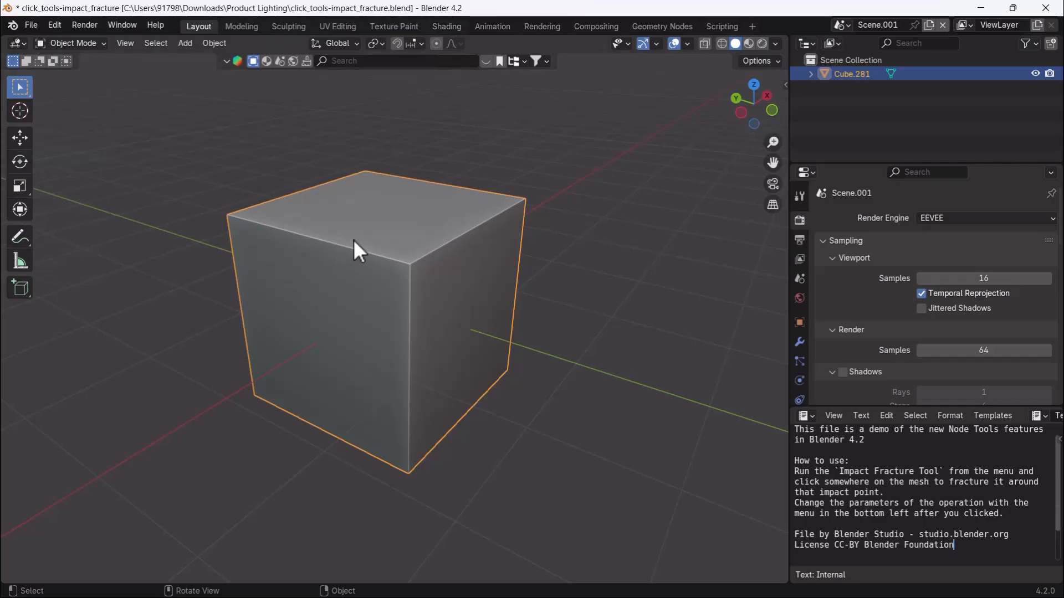
Apply Cell Fracture to the subdivided cube using Own Particles as the point source and a source limit of 100.
{"action": "left_click", "coordinate": [215, 43]}
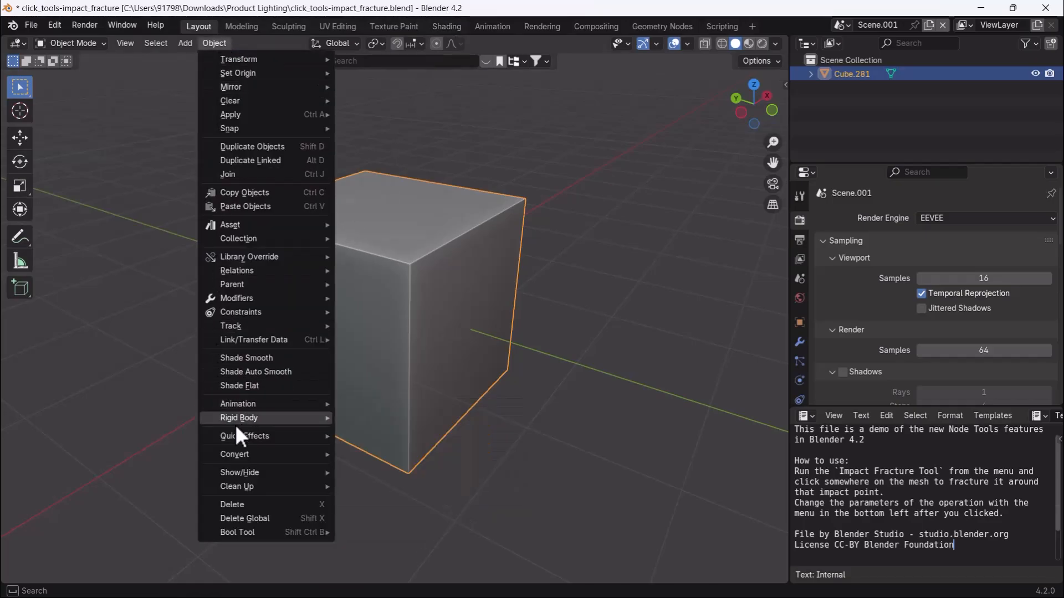
{"action": "mouse_move", "coordinate": [238, 438]}
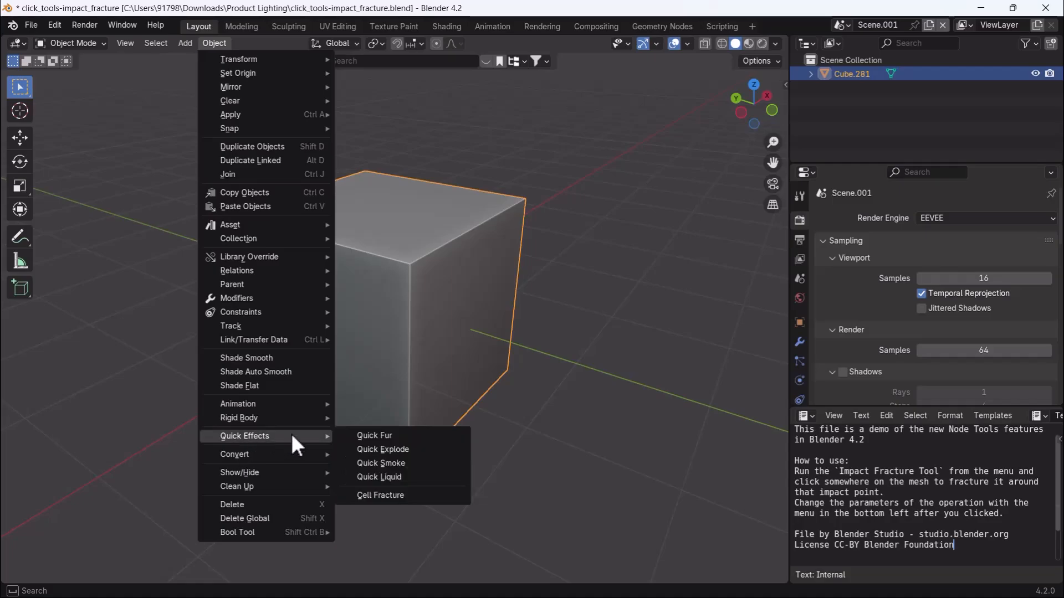
{"action": "left_click", "coordinate": [417, 498]}
{"action": "left_click_drag", "start_coordinate": [484, 197], "coordinate": [750, 82]}
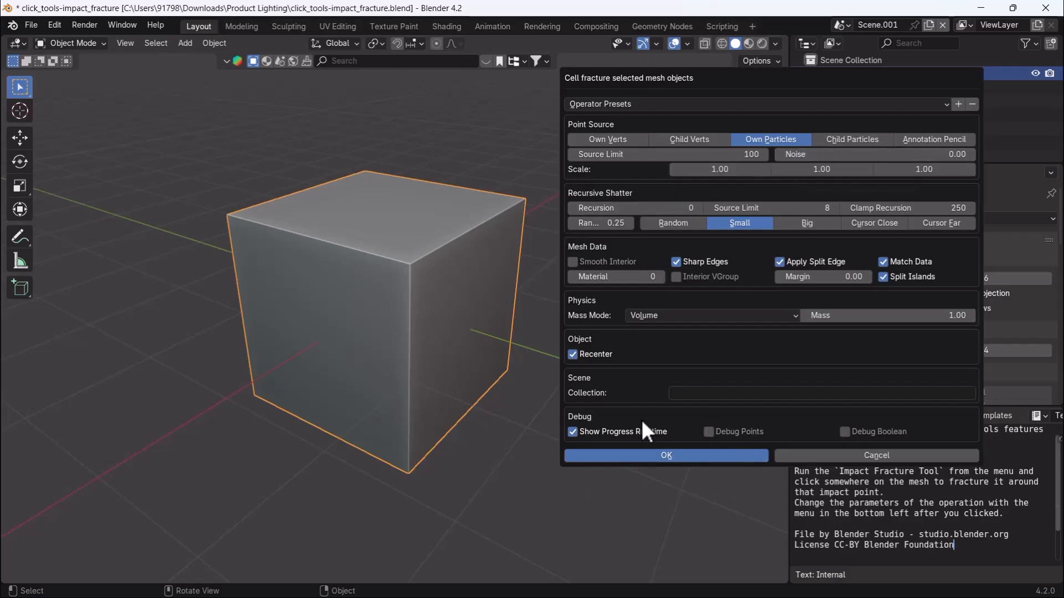
{"action": "left_click", "coordinate": [641, 456]}
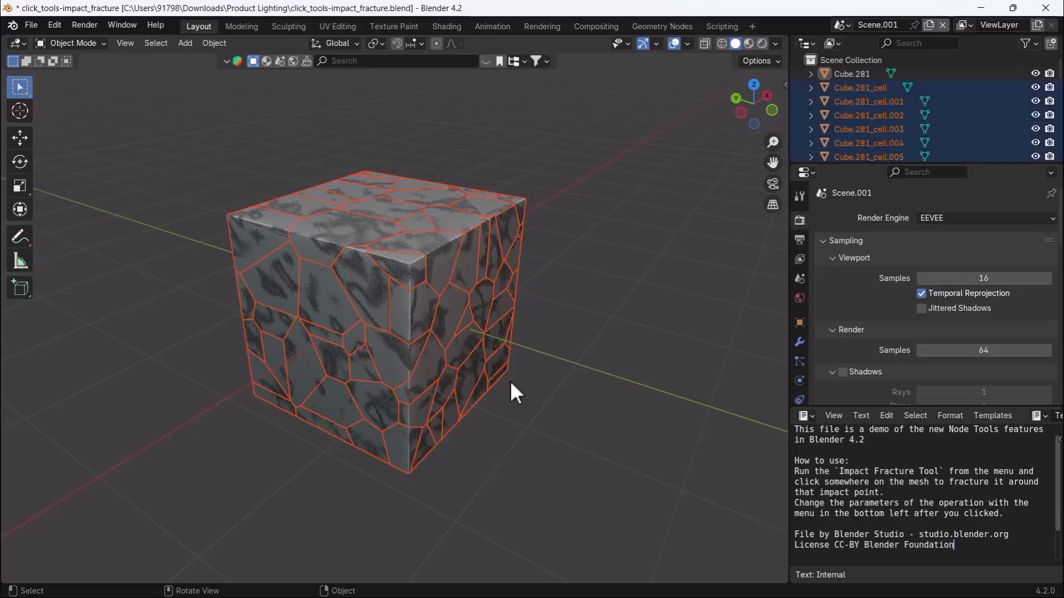
Move the original unbroken cube off the fractured pieces by about -2.19 m in X, 3.42 m in Y and 0.44 m in Z.
{"action": "left_click", "coordinate": [588, 331]}
{"action": "left_click", "coordinate": [410, 313]}
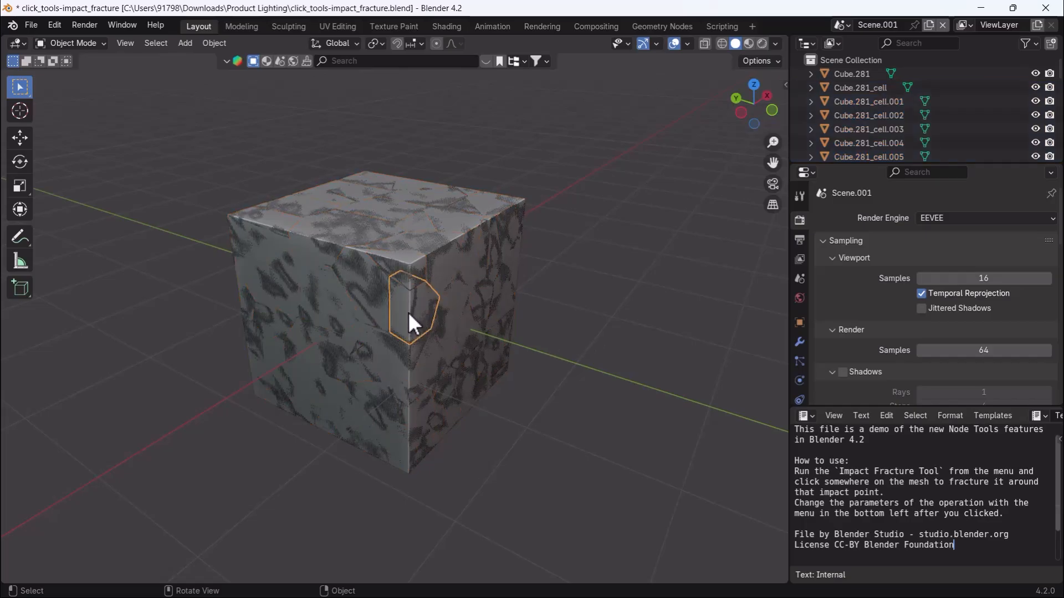
{"action": "left_click", "coordinate": [390, 310]}
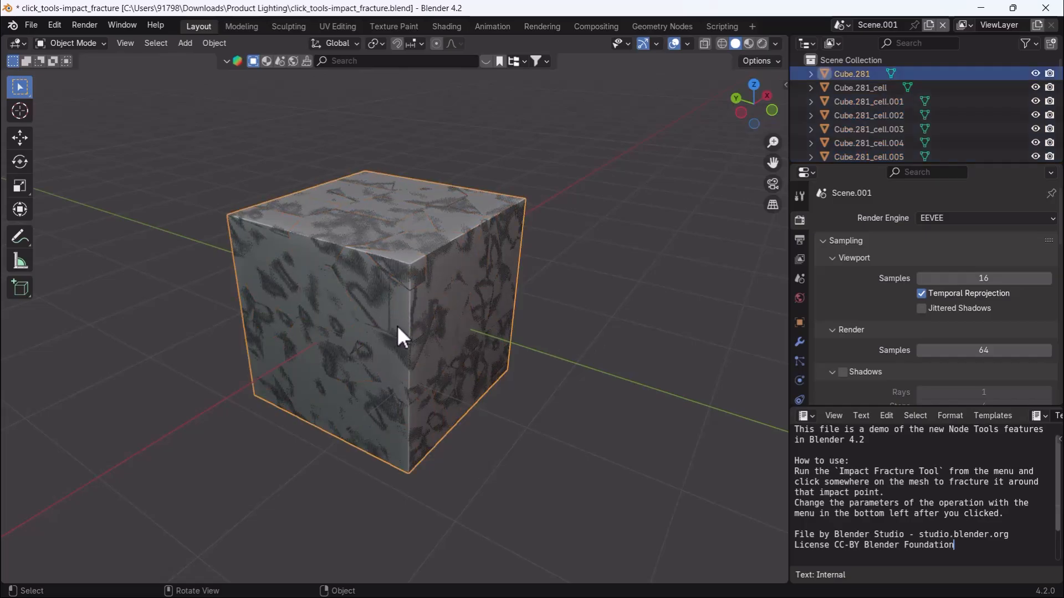
{"action": "key", "text": "g"}
{"action": "left_click", "coordinate": [785, 278]}
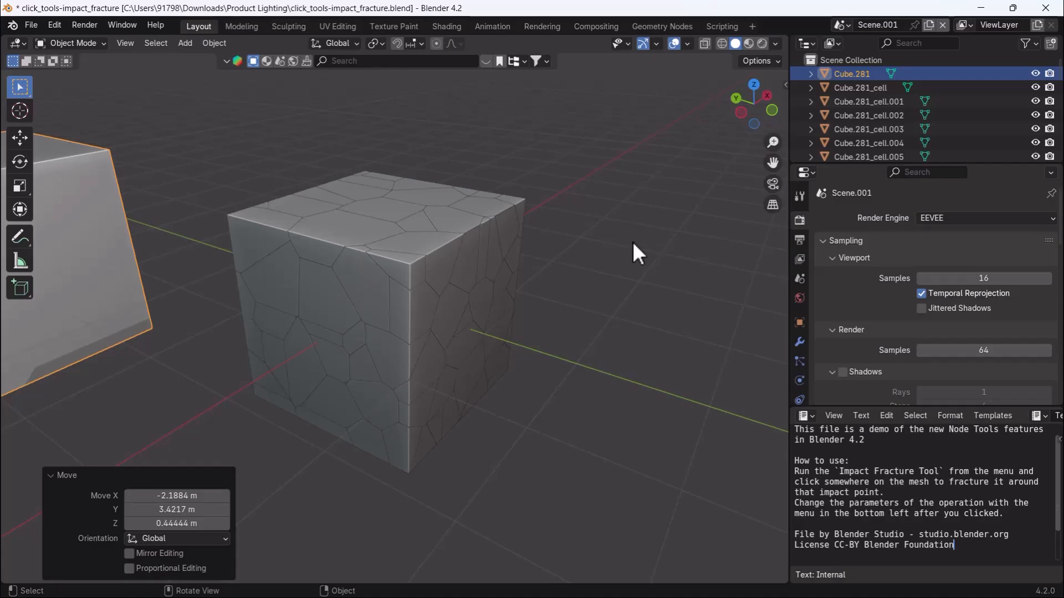
Delete the test scene to return to the original one and show the fractured cube in rendered shading.
{"action": "left_click", "coordinate": [943, 25]}
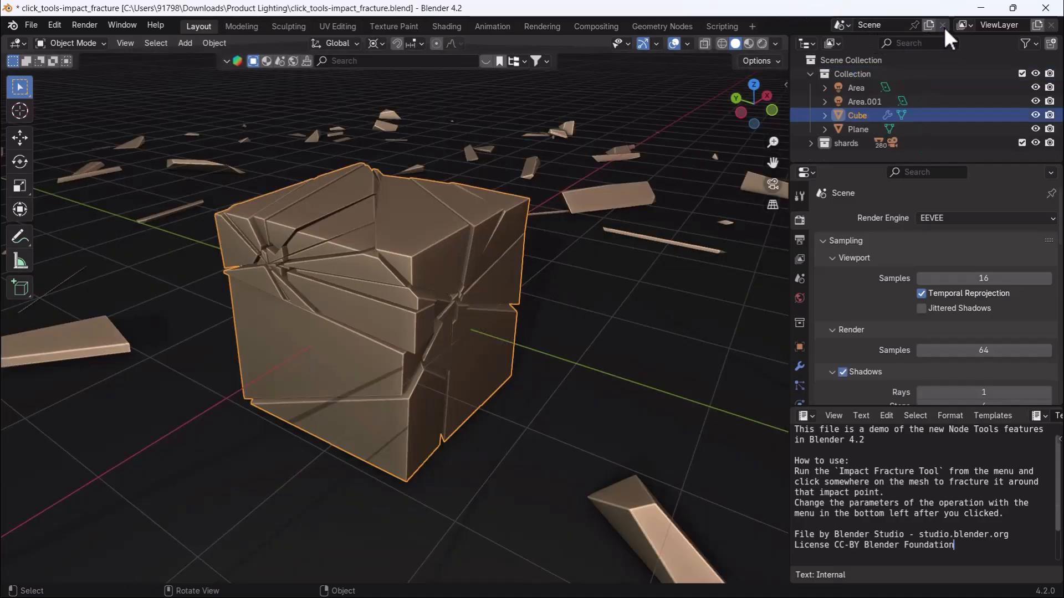
{"action": "left_click", "coordinate": [762, 44]}
{"action": "scroll", "coordinate": [393, 274], "scroll_direction": "up", "scroll_amount": 8}
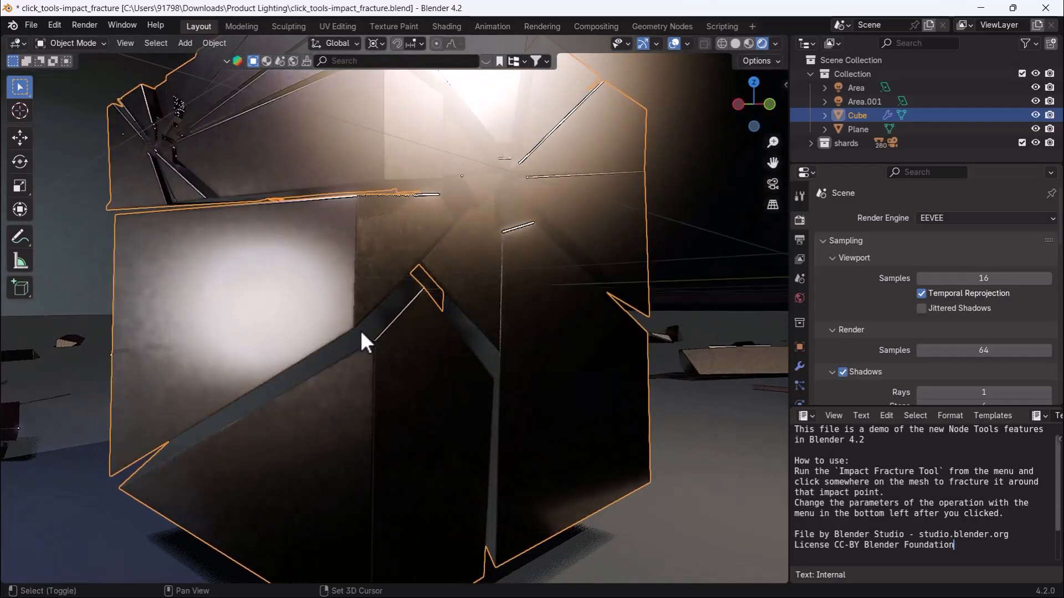
{"action": "scroll", "coordinate": [400, 383], "scroll_direction": "down", "scroll_amount": 8}
{"action": "middle_click_drag", "start_coordinate": [385, 394], "coordinate": [335, 354]}
In face select mode, select all linked faces of the cube's large front-left fragment and fracture it near its upper-left corner with the Impact Fracture Tool.
{"action": "key", "text": "Tab"}
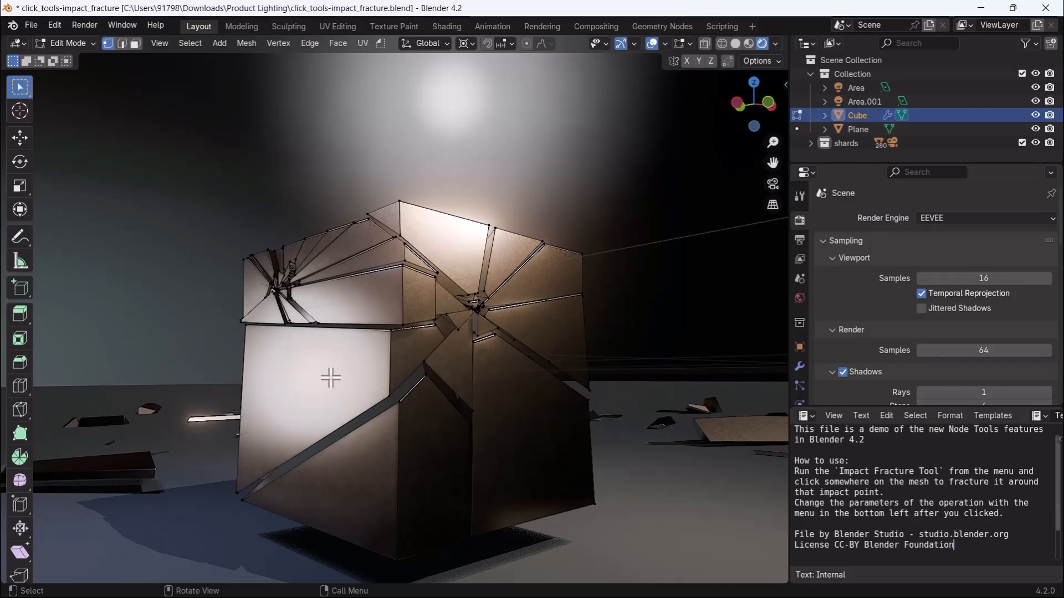
{"action": "key", "text": "3"}
{"action": "mouse_move", "coordinate": [327, 364]}
{"action": "middle_mouse_down"}
{"action": "mouse_move", "coordinate": [368, 363]}
{"action": "mouse_move", "coordinate": [334, 364]}
{"action": "middle_mouse_up"}
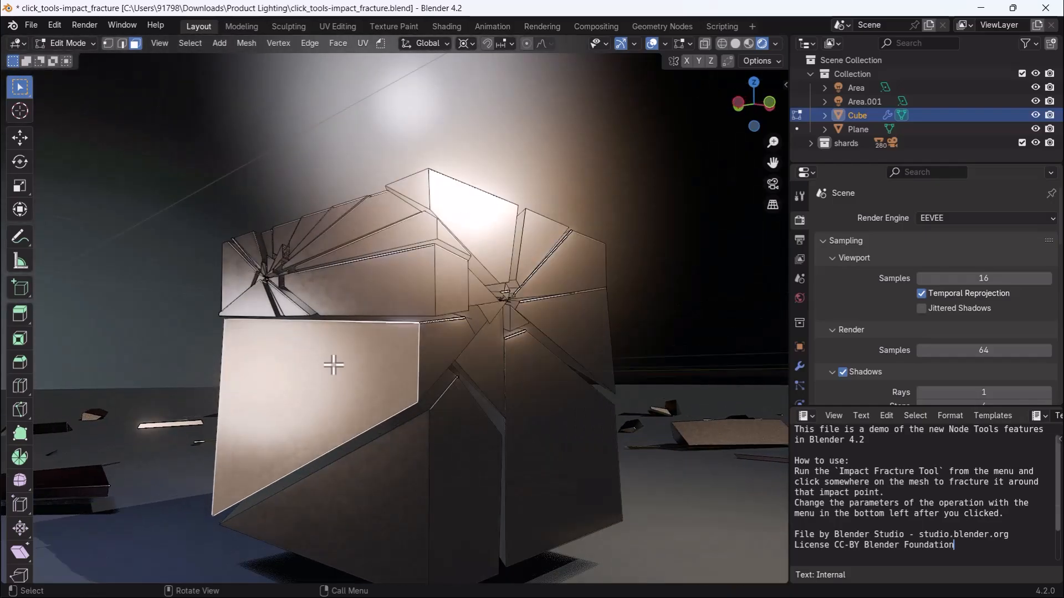
{"action": "key", "text": "ctrl+l"}
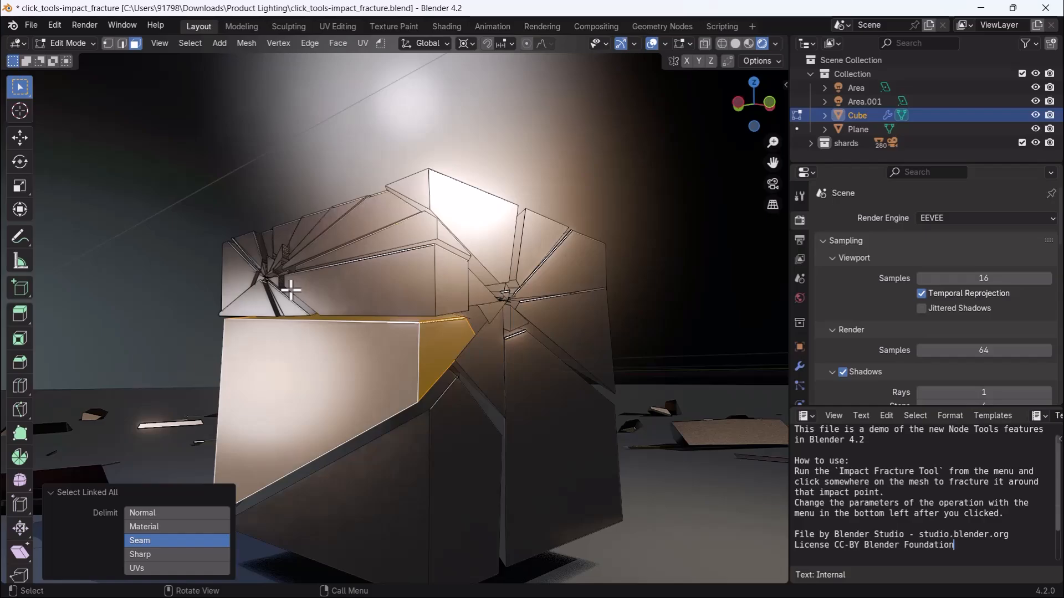
{"action": "left_click", "coordinate": [379, 45]}
{"action": "left_click", "coordinate": [379, 44]}
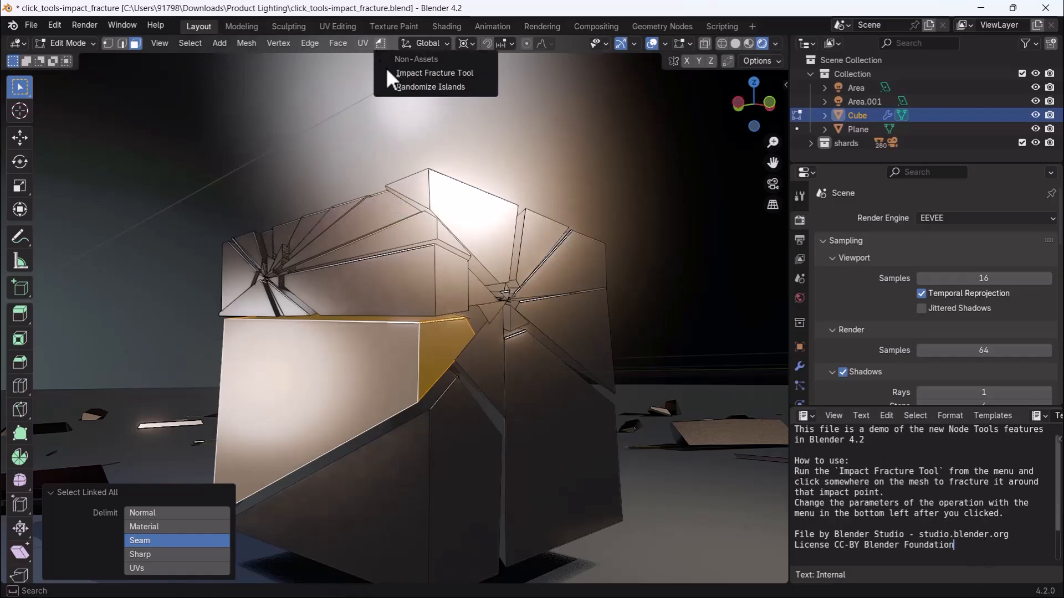
{"action": "left_click", "coordinate": [449, 77]}
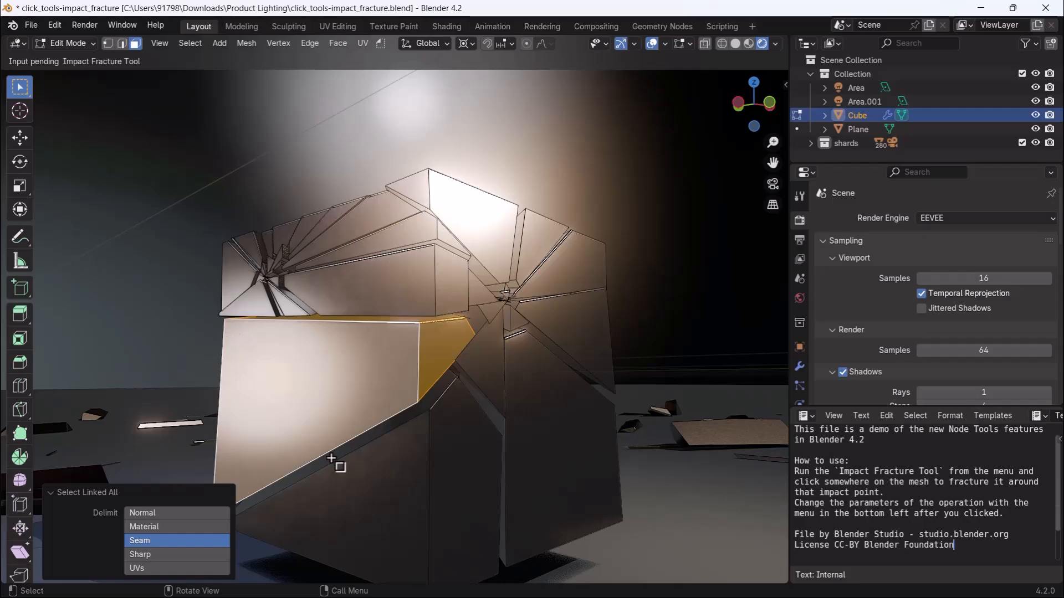
{"action": "left_click", "coordinate": [238, 338]}
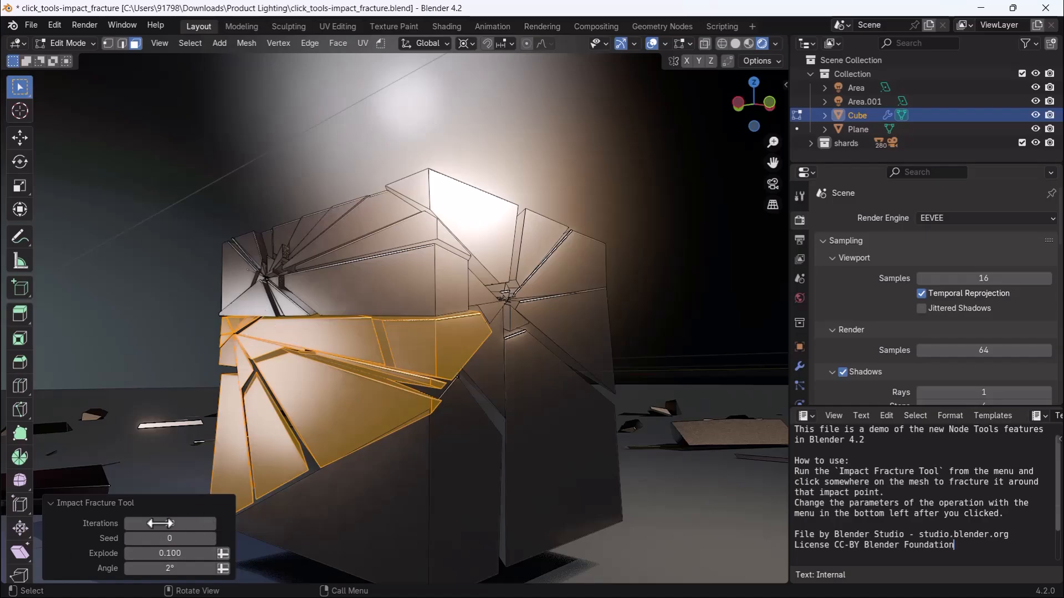
Examine the Impact Fracture Tool's parameters and its node tree in the Geometry Nodes workspace, and return to the Layout workspace.
{"action": "left_click_drag", "start_coordinate": [186, 527], "coordinate": [161, 562]}
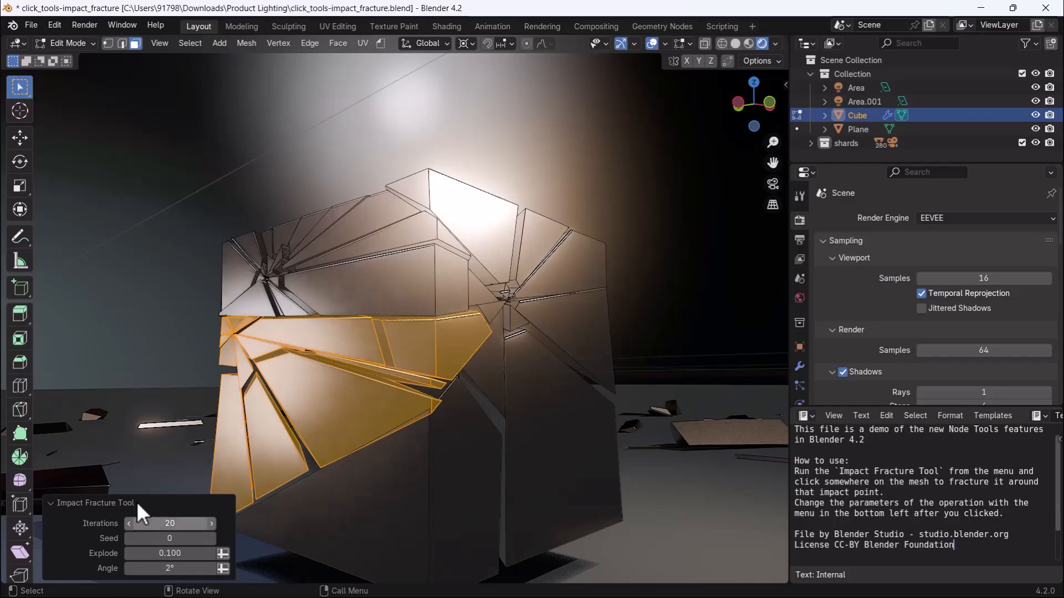
{"action": "left_click", "coordinate": [678, 25]}
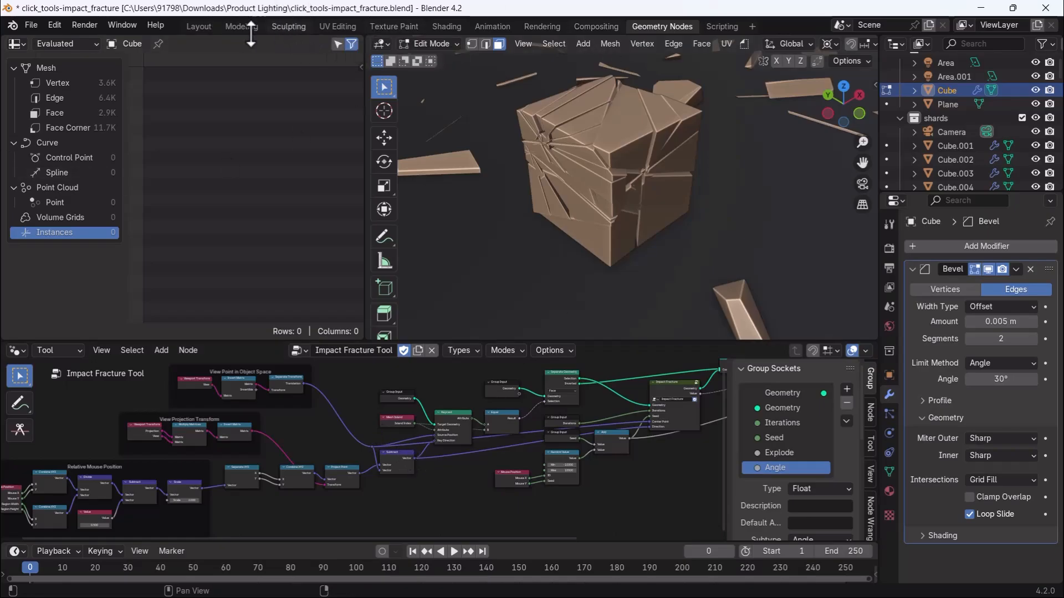
{"action": "left_click", "coordinate": [199, 26]}
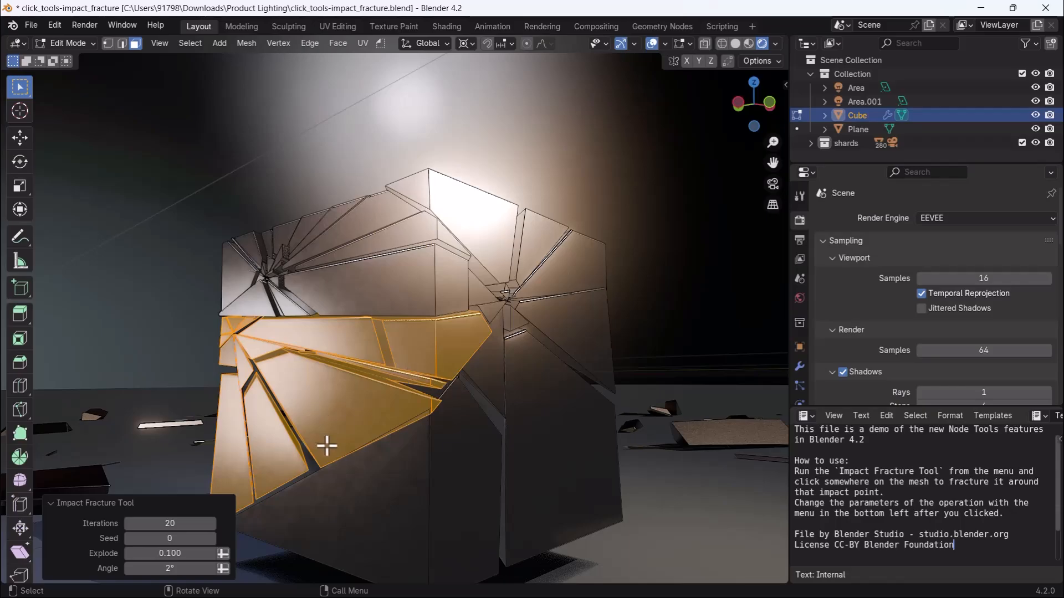
Select all linked faces of the cube's lower front-corner fragment and fracture it on its side face with the Impact Fracture Tool.
{"action": "left_click", "coordinate": [421, 497]}
{"action": "key", "text": "ctrl+l"}
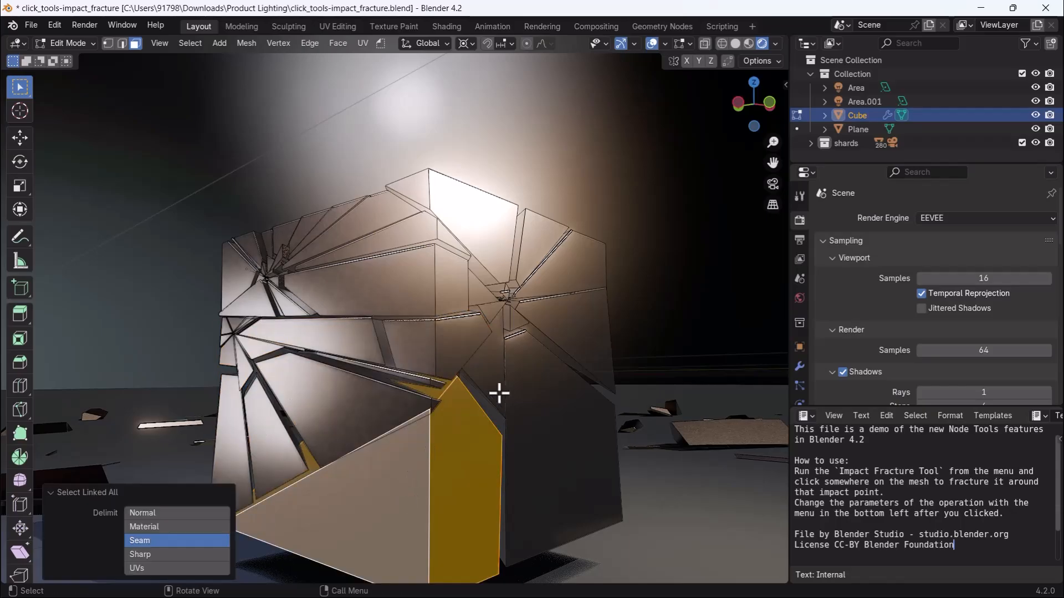
{"action": "left_click", "coordinate": [382, 43]}
{"action": "left_click", "coordinate": [419, 71]}
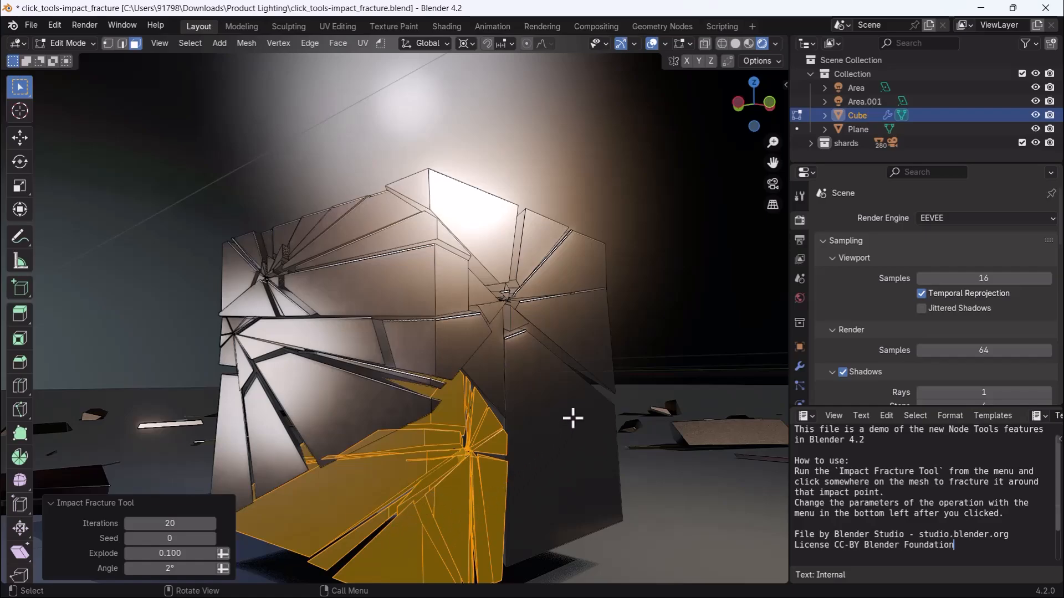
Return to Object Mode, add a monkey mesh and move it beside the cube by about -2.51, 1.28, 0.40 m in X, Y, Z.
{"action": "key", "text": "Tab"}
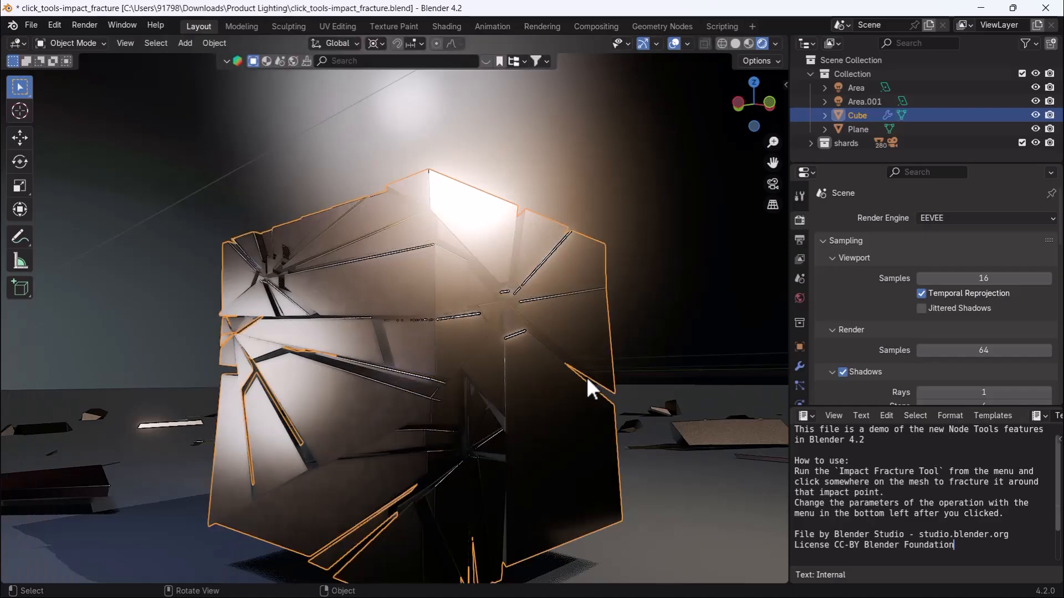
{"action": "middle_click_drag", "start_coordinate": [611, 381], "coordinate": [589, 401]}
{"action": "scroll", "coordinate": [420, 407], "scroll_direction": "down", "scroll_amount": 3}
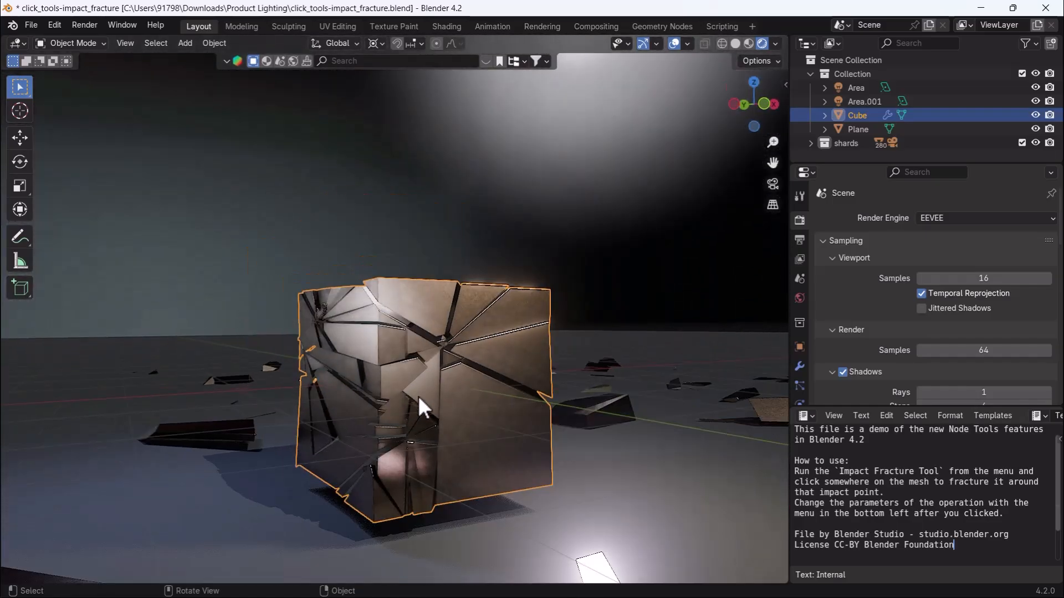
{"action": "key", "text": "shift+a"}
{"action": "mouse_move", "coordinate": [265, 306]}
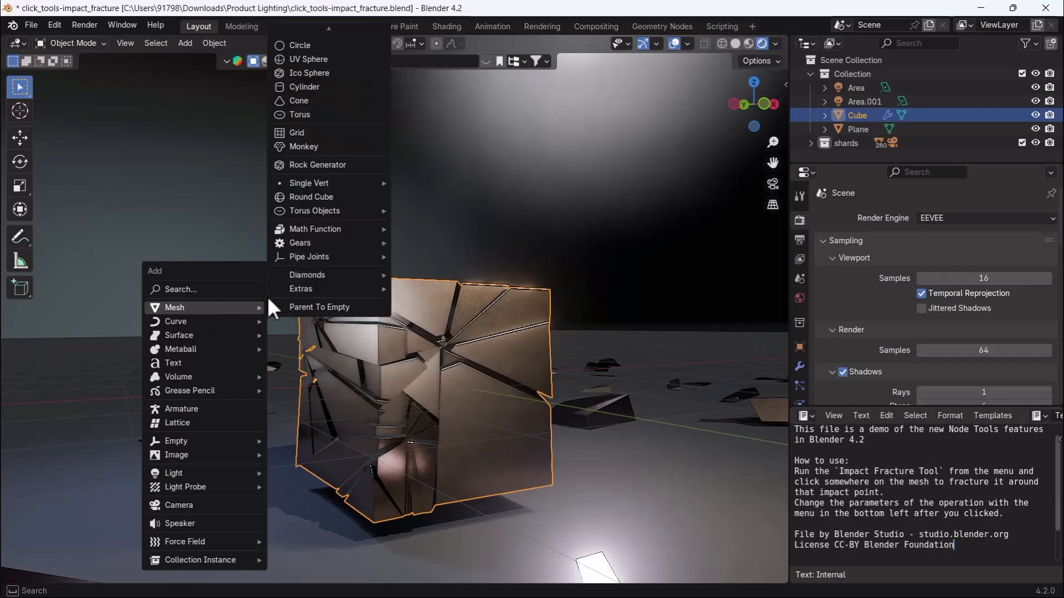
{"action": "left_click", "coordinate": [300, 147]}
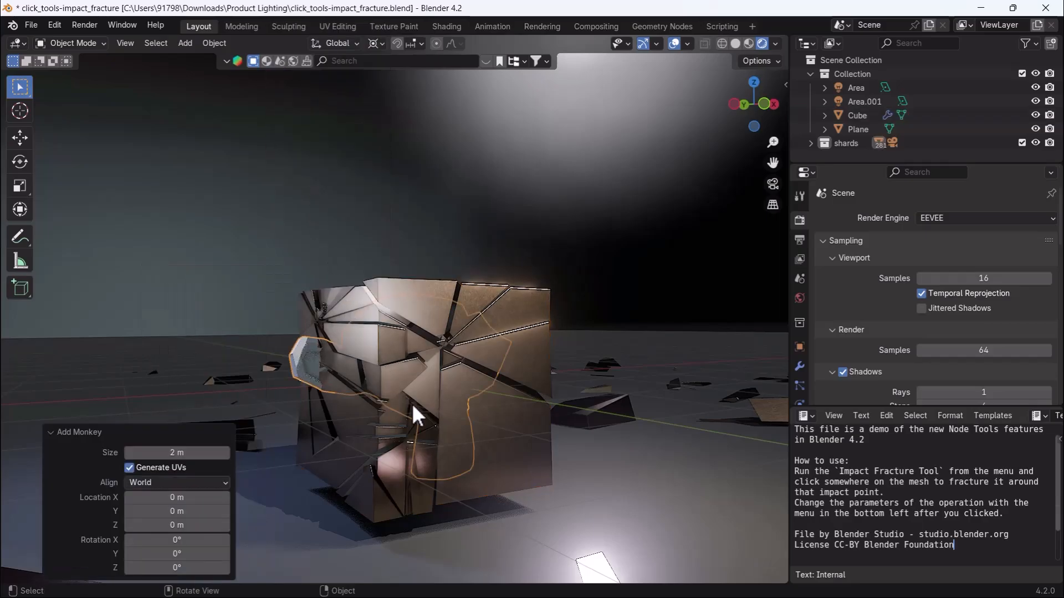
{"action": "key", "text": "g"}
{"action": "left_click", "coordinate": [193, 351]}
{"action": "middle_click_drag", "start_coordinate": [194, 349], "coordinate": [192, 320], "text": "shift"}
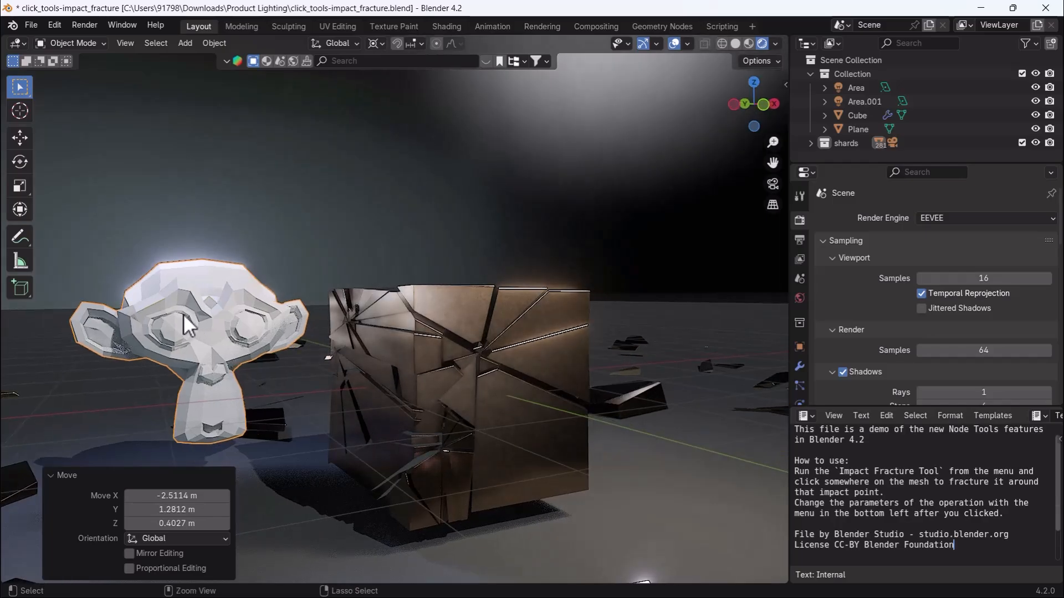
Smooth the monkey with a level 2 subdivision and smooth shading, and apply the Subdivision modifier.
{"action": "key", "text": "ctrl+2"}
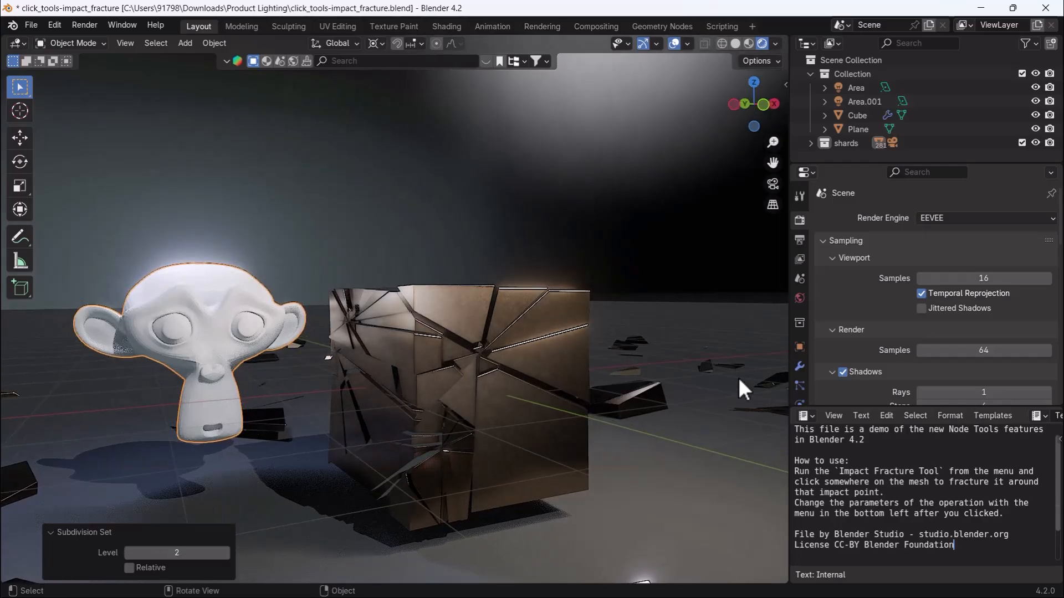
{"action": "right_click", "coordinate": [255, 322]}
{"action": "left_click", "coordinate": [222, 309]}
{"action": "left_click", "coordinate": [800, 366]}
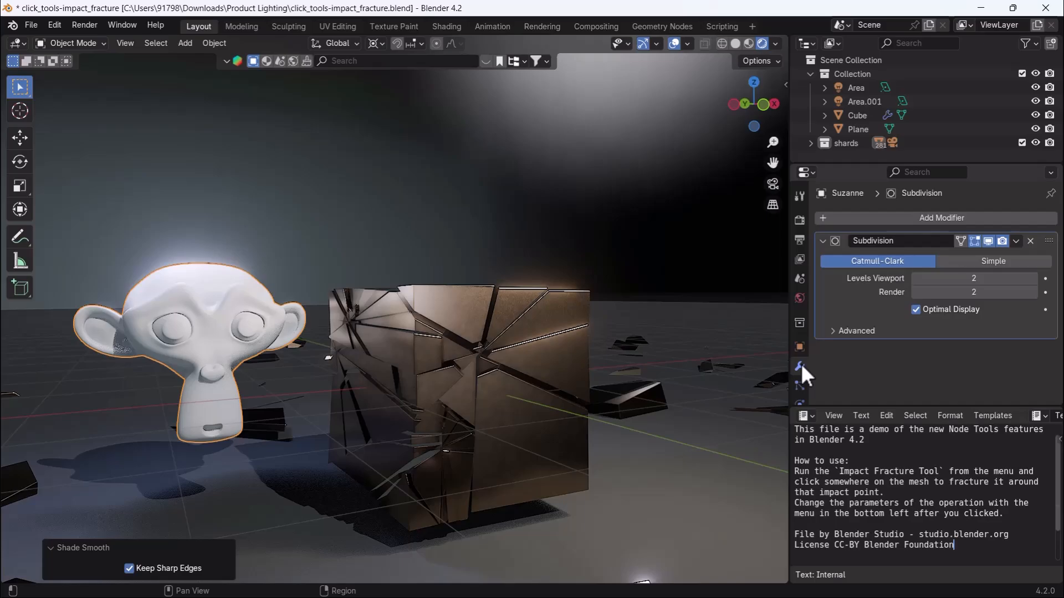
{"action": "left_click", "coordinate": [1016, 241]}
{"action": "left_click", "coordinate": [938, 252]}
In Edit Mode, fracture the monkey's head on the forehead side nearest the cube with the Impact Fracture Tool.
{"action": "key", "text": "Tab"}
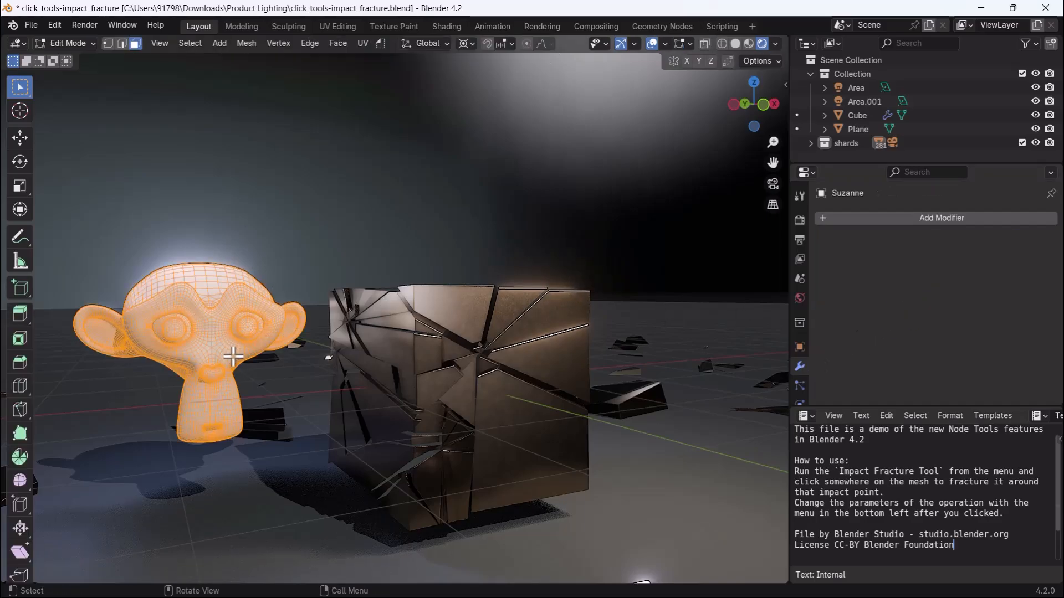
{"action": "scroll", "coordinate": [233, 304], "scroll_direction": "up", "scroll_amount": 5}
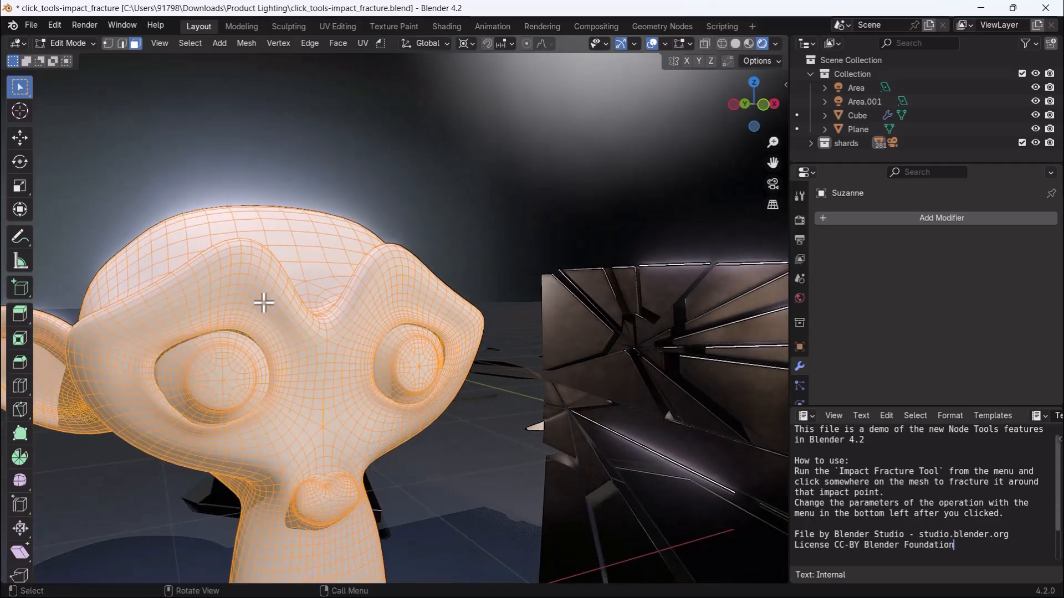
{"action": "scroll", "coordinate": [263, 302], "scroll_direction": "down", "scroll_amount": 5}
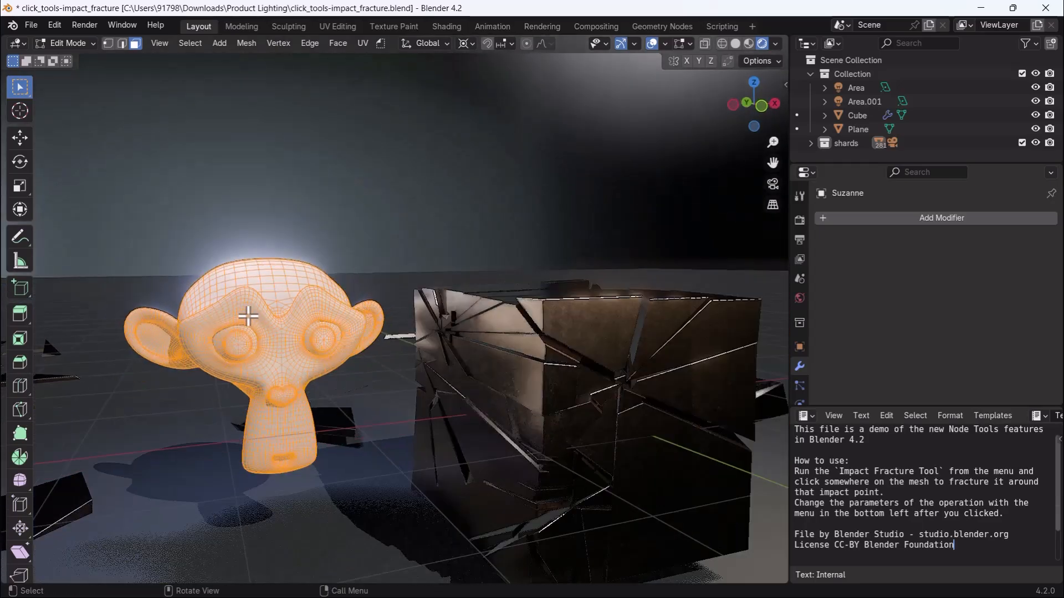
{"action": "left_click", "coordinate": [382, 44]}
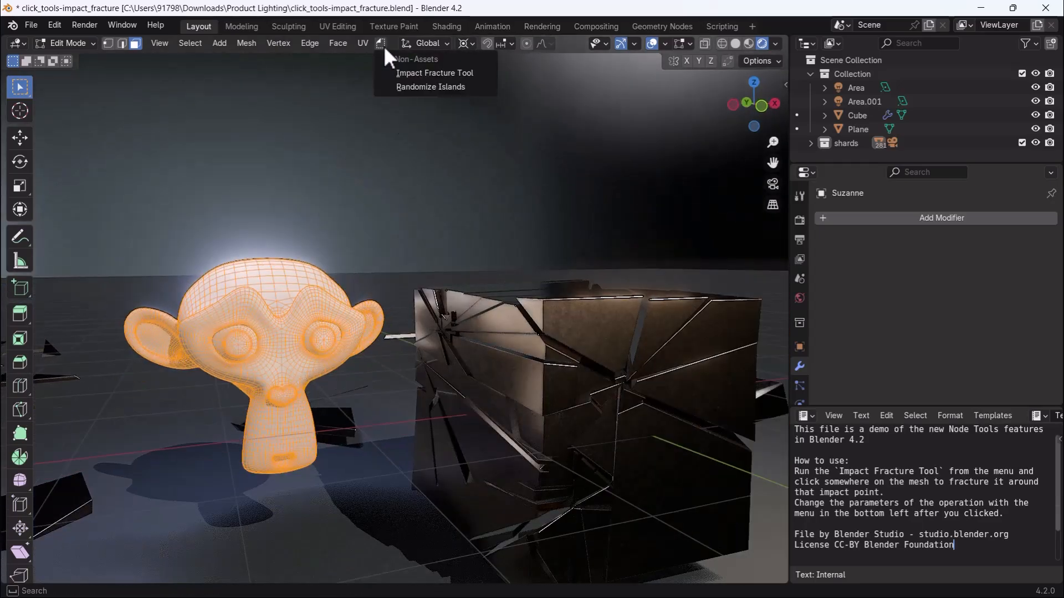
{"action": "left_click", "coordinate": [432, 75]}
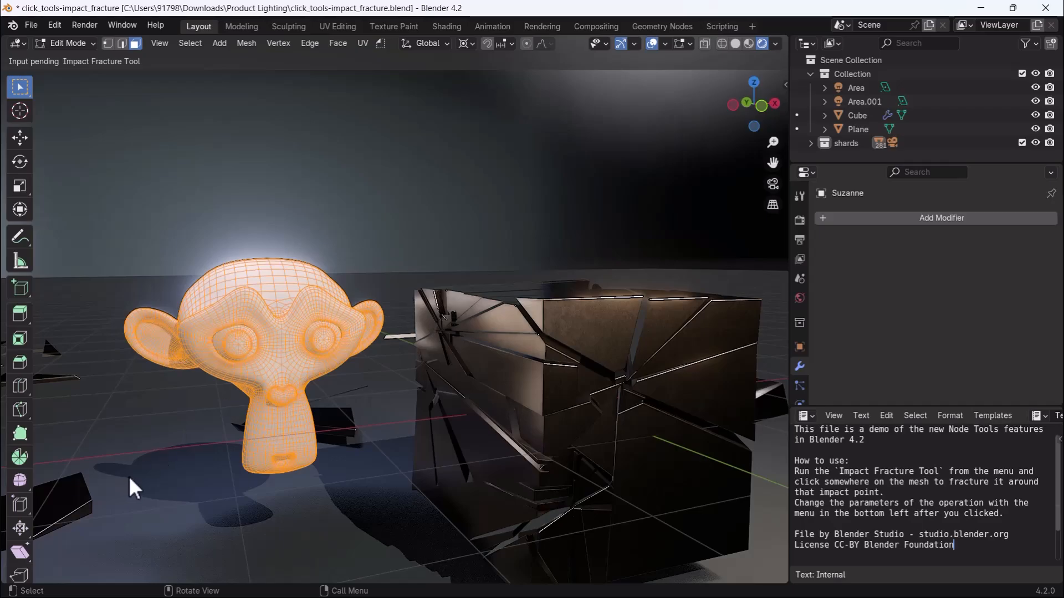
{"action": "left_click", "coordinate": [303, 316]}
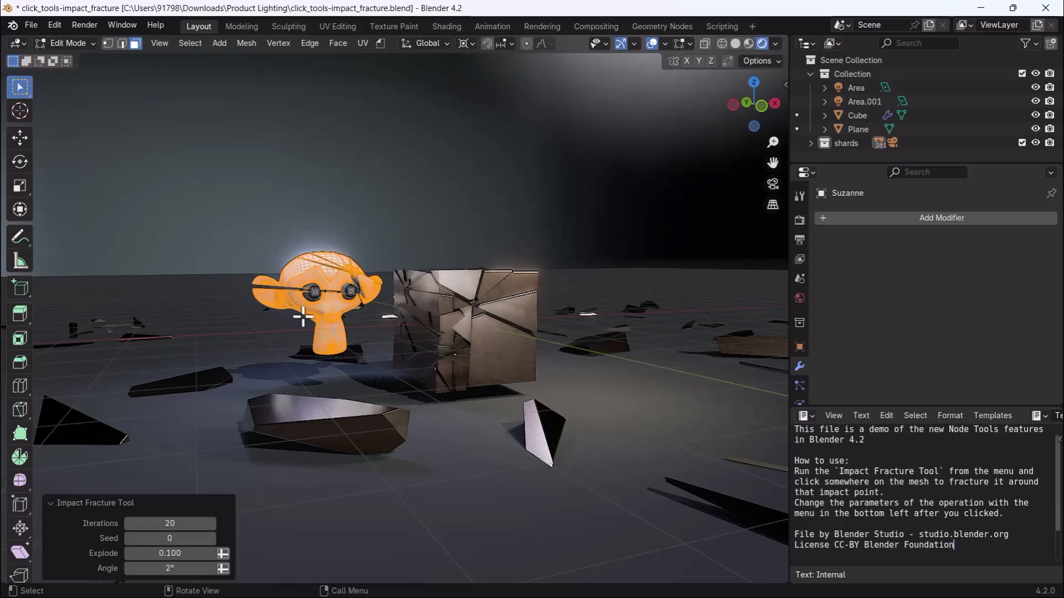
Fracture the monkey's lower face fragment at the nose with the Impact Fracture Tool.
{"action": "scroll", "coordinate": [303, 317], "scroll_direction": "up", "scroll_amount": 6}
{"action": "scroll", "coordinate": [303, 317], "scroll_direction": "down", "scroll_amount": 3}
{"action": "middle_click_drag", "start_coordinate": [303, 317], "coordinate": [455, 211]}
{"action": "scroll", "coordinate": [375, 258], "scroll_direction": "up", "scroll_amount": 1}
{"action": "scroll", "coordinate": [355, 252], "scroll_direction": "up", "scroll_amount": 3}
{"action": "scroll", "coordinate": [396, 244], "scroll_direction": "down", "scroll_amount": 3}
{"action": "middle_click_drag", "start_coordinate": [335, 366], "coordinate": [342, 387]}
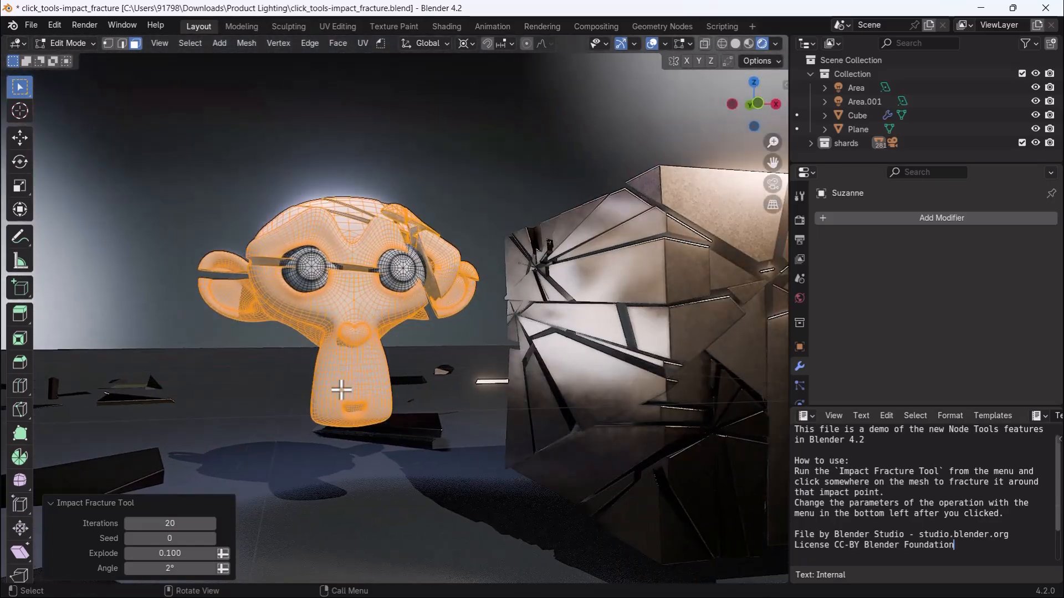
{"action": "key", "text": "q"}
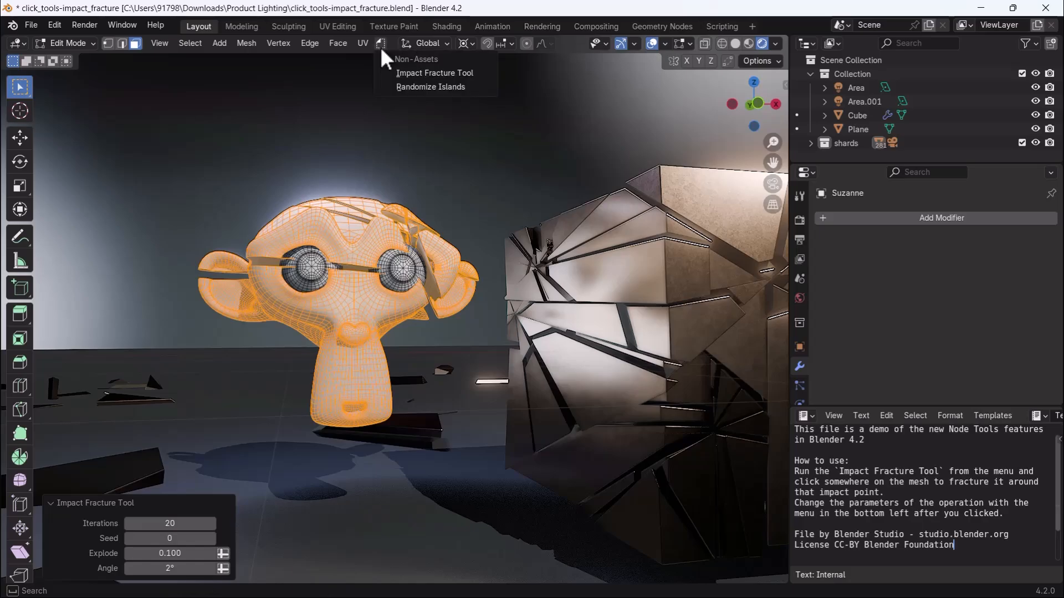
{"action": "left_click", "coordinate": [415, 69]}
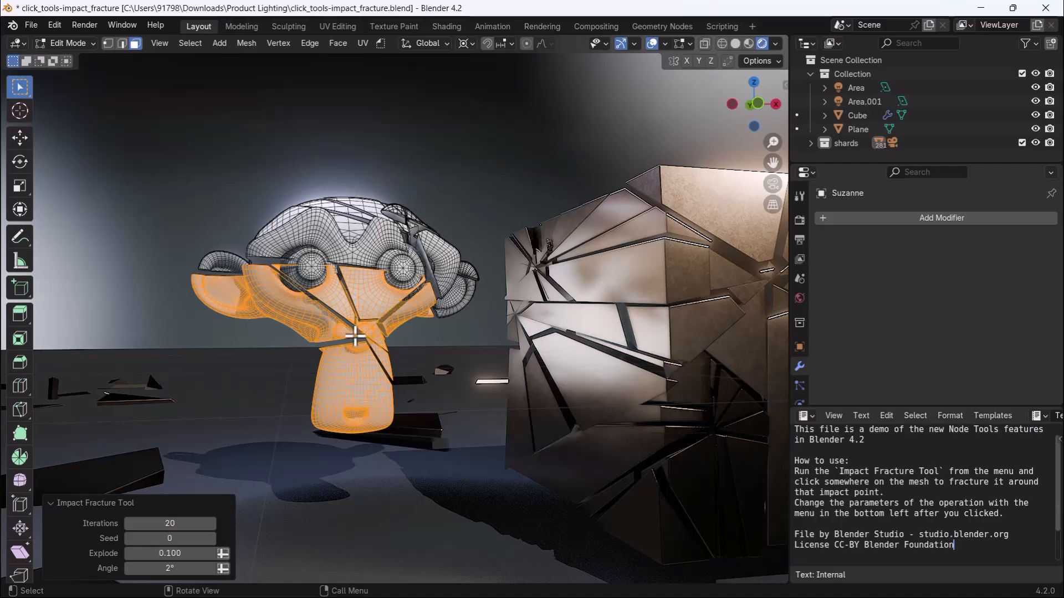
Fracture the monkey's chin fragment beside the mouth with the Impact Fracture Tool.
{"action": "scroll", "coordinate": [363, 336], "scroll_direction": "up", "scroll_amount": 2}
{"action": "middle_click_drag", "start_coordinate": [392, 337], "coordinate": [344, 343]}
{"action": "middle_click_drag", "start_coordinate": [380, 381], "coordinate": [387, 305]}
{"action": "scroll", "coordinate": [352, 302], "scroll_direction": "up", "scroll_amount": 4}
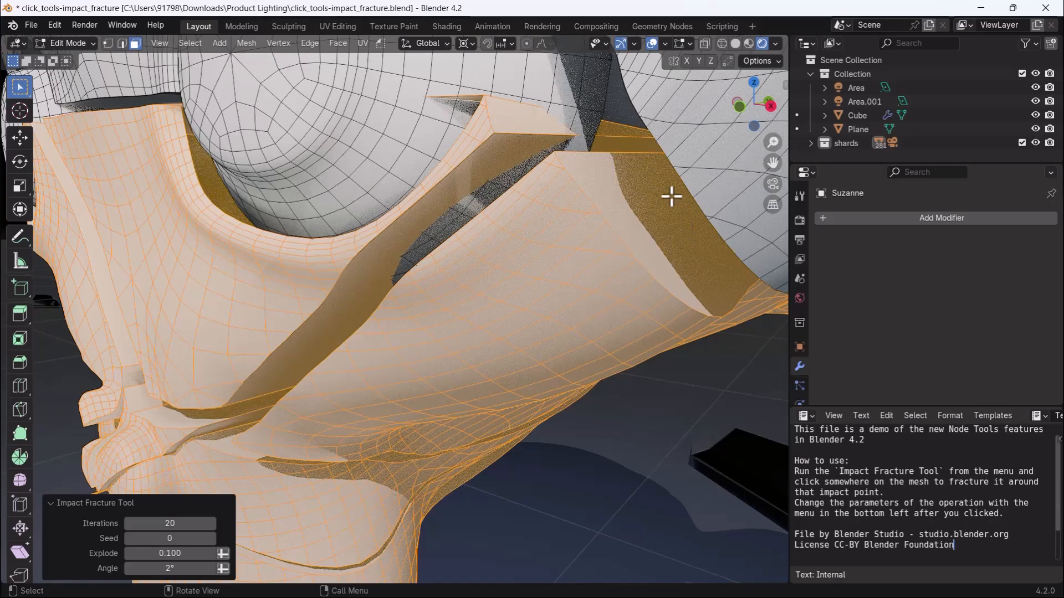
{"action": "middle_click_drag", "start_coordinate": [500, 335], "coordinate": [336, 411]}
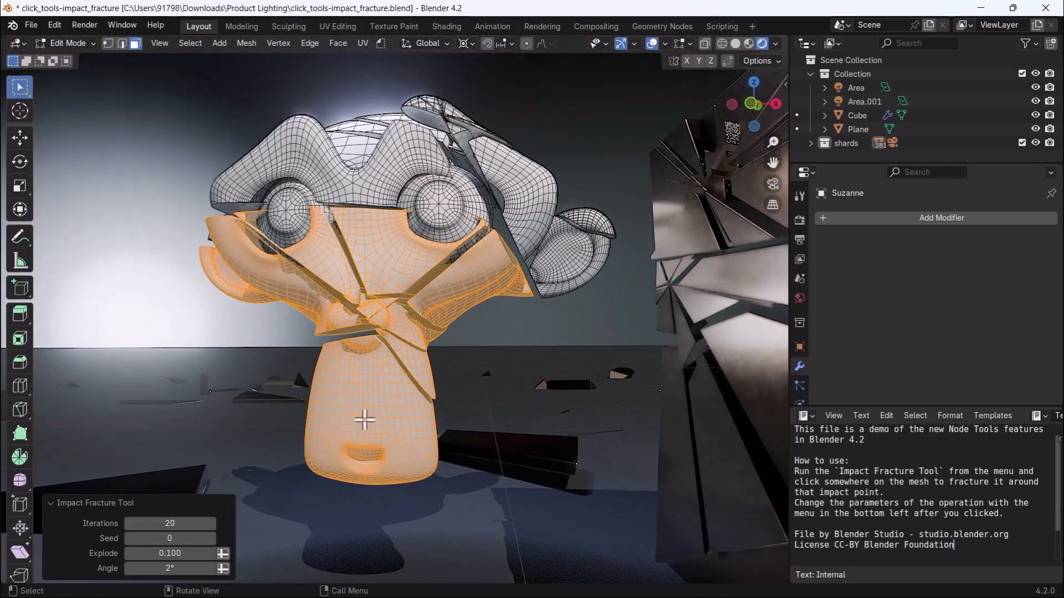
{"action": "key", "text": "b"}
{"action": "key", "text": "Escape"}
{"action": "left_click", "coordinate": [381, 43]}
{"action": "left_click", "coordinate": [416, 73]}
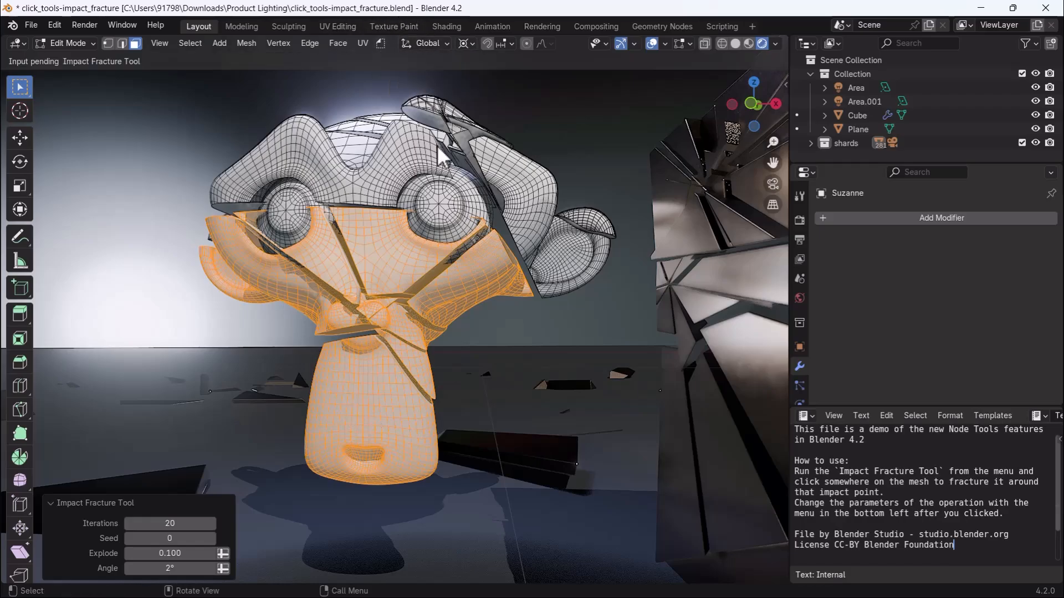
{"action": "left_click", "coordinate": [494, 509]}
{"action": "middle_click_drag", "start_coordinate": [415, 458], "coordinate": [383, 440]}
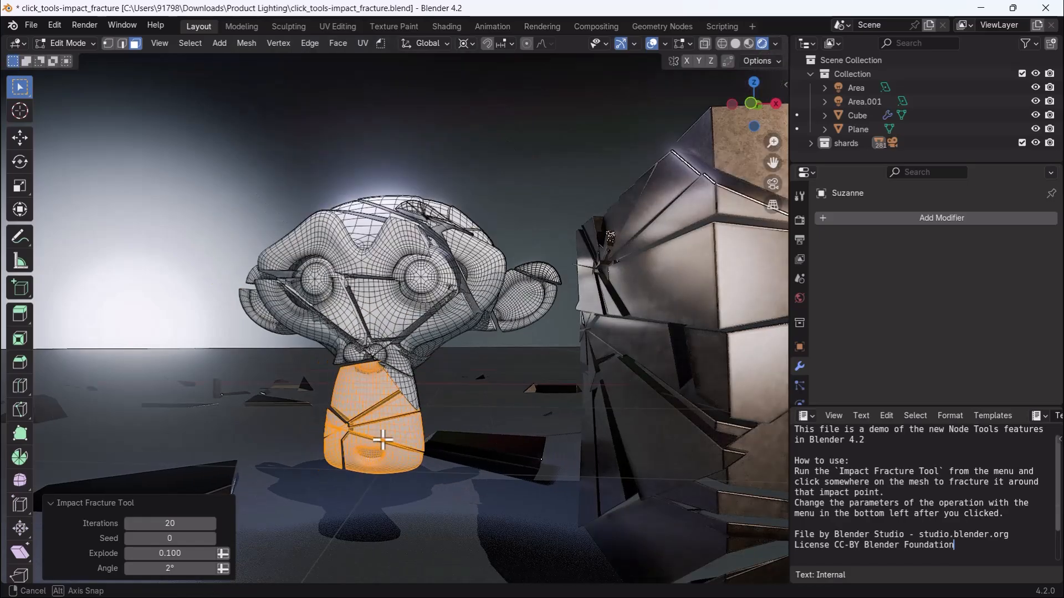
Return to Object Mode and link the fractured cube's material to the monkey.
{"action": "key", "text": "Tab"}
{"action": "mouse_move", "coordinate": [379, 368]}
{"action": "middle_mouse_down"}
{"action": "mouse_move", "coordinate": [354, 371]}
{"action": "mouse_move", "coordinate": [665, 403]}
{"action": "middle_mouse_up"}
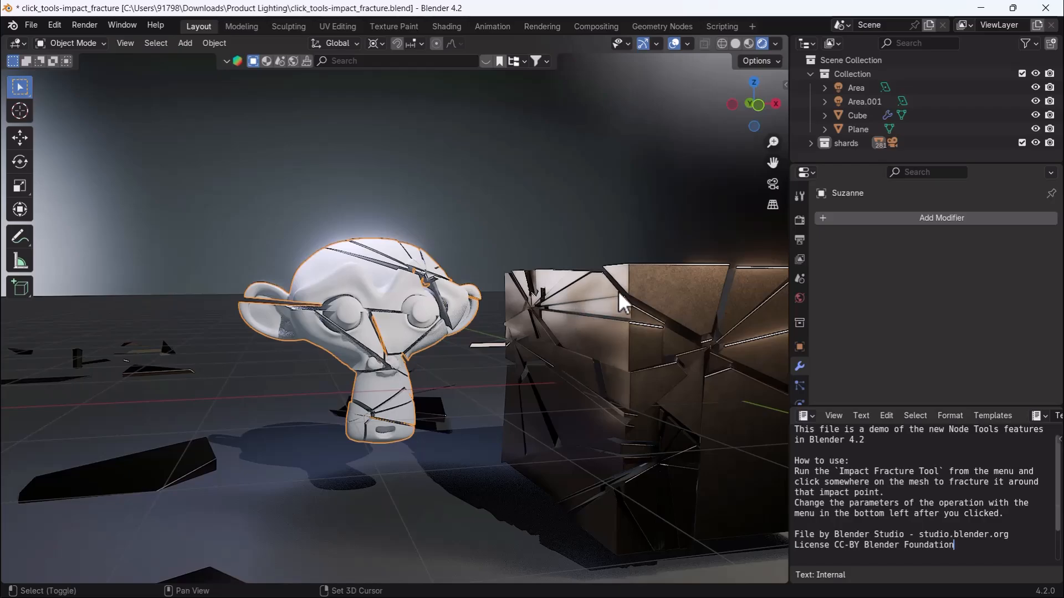
{"action": "left_click", "coordinate": [643, 286], "text": "shift"}
{"action": "key", "text": "ctrl+l"}
{"action": "mouse_move", "coordinate": [642, 283]}
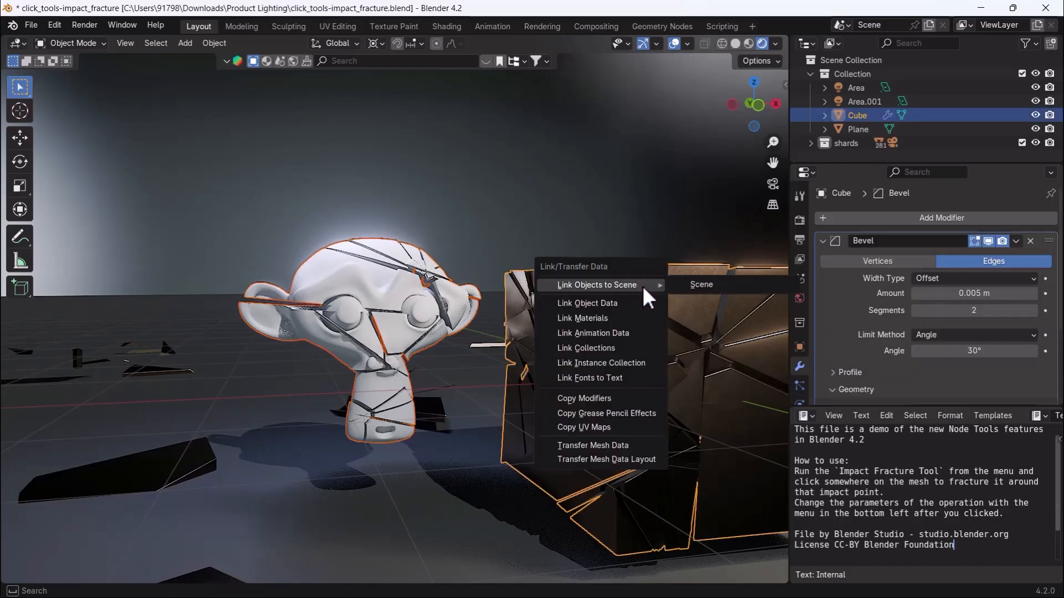
{"action": "left_click", "coordinate": [620, 317]}
{"action": "left_click", "coordinate": [471, 251]}
Add a UV sphere and move it to the cube's other side by about 2.96, -0.57, -0.19 m in X, Y, Z.
{"action": "middle_click_drag", "start_coordinate": [413, 317], "coordinate": [288, 381]}
{"action": "key", "text": "shift+a"}
{"action": "mouse_move", "coordinate": [334, 349]}
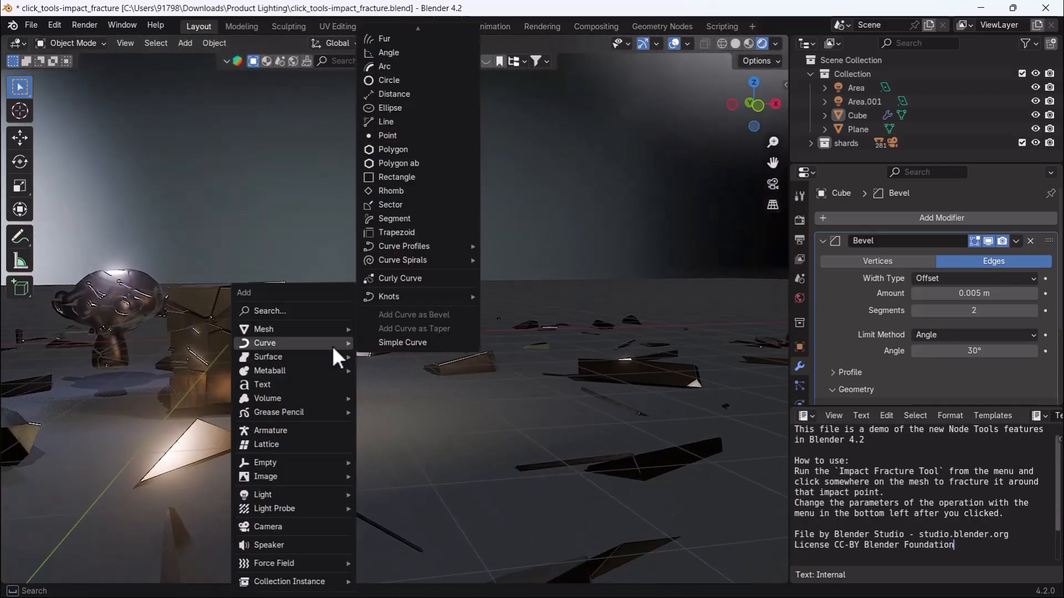
{"action": "mouse_move", "coordinate": [295, 329]}
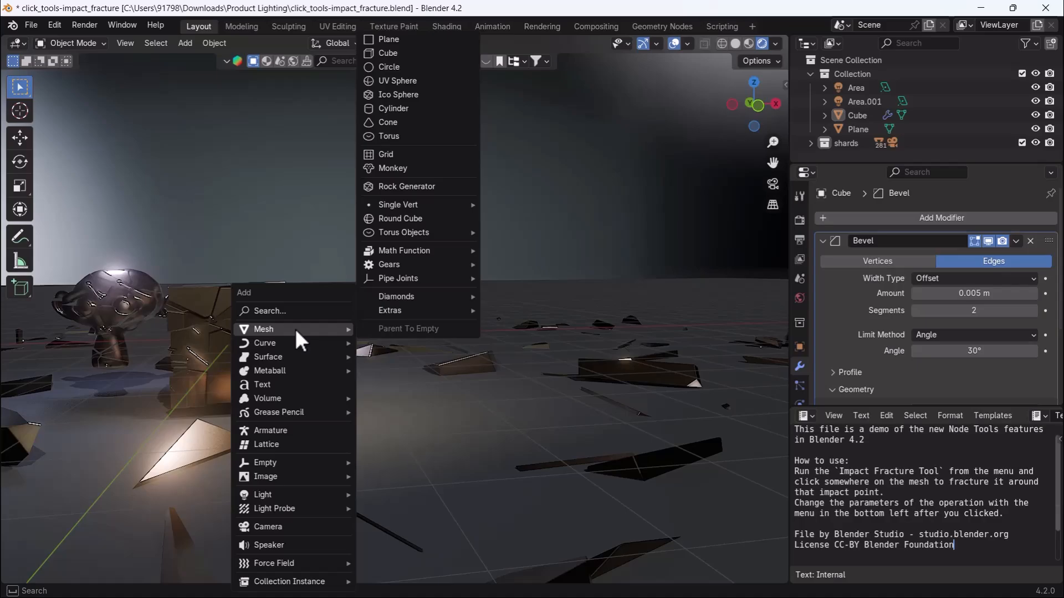
{"action": "left_click", "coordinate": [404, 84]}
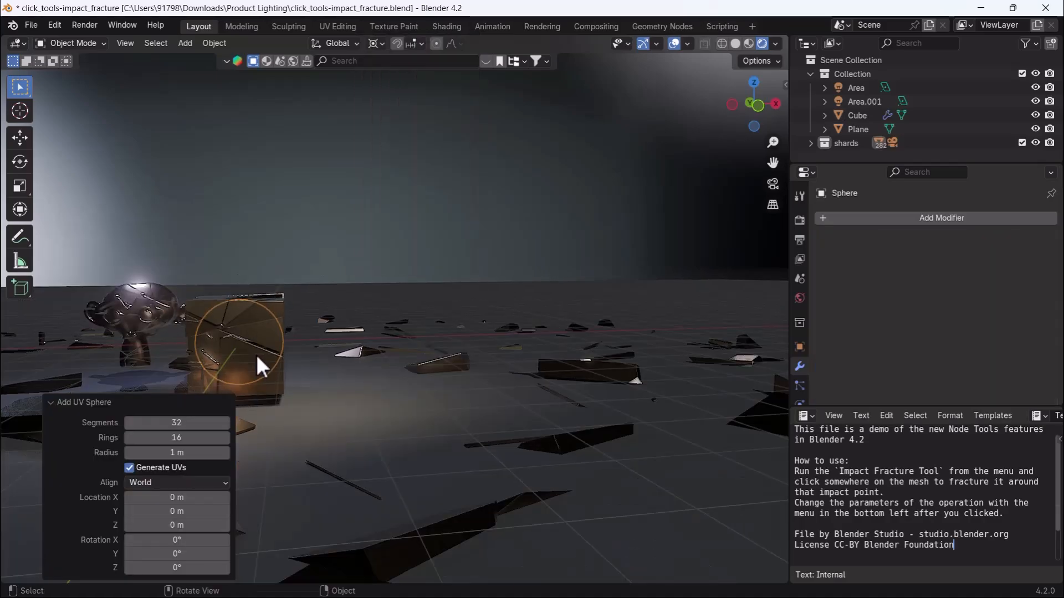
{"action": "key", "text": "g"}
{"action": "left_click", "coordinate": [457, 374]}
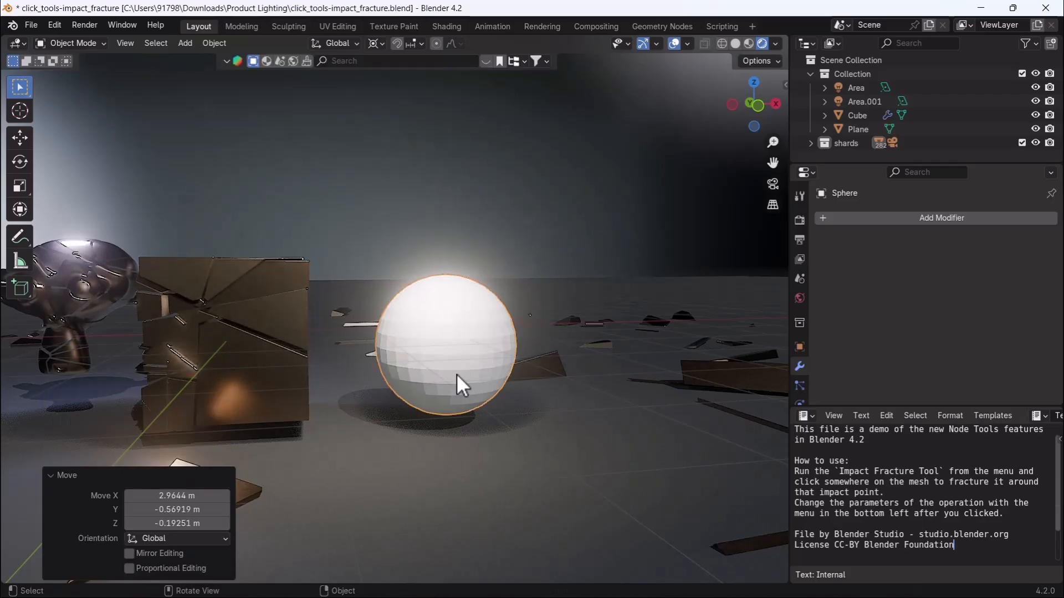
Apply Shade Auto Smooth at 30° to the sphere and link the cube's material to it.
{"action": "right_click", "coordinate": [456, 373]}
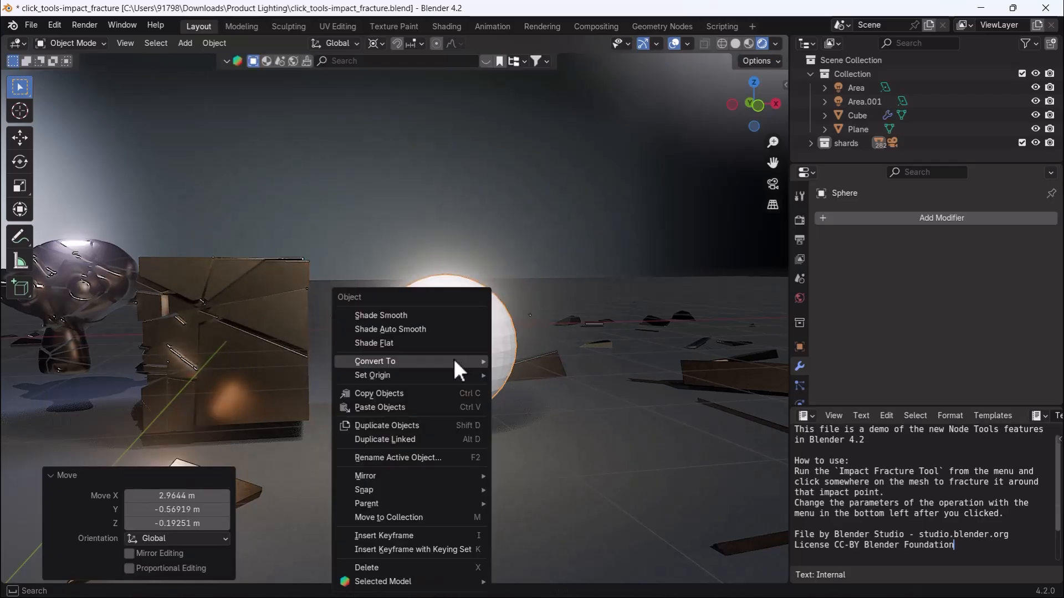
{"action": "left_click", "coordinate": [407, 329]}
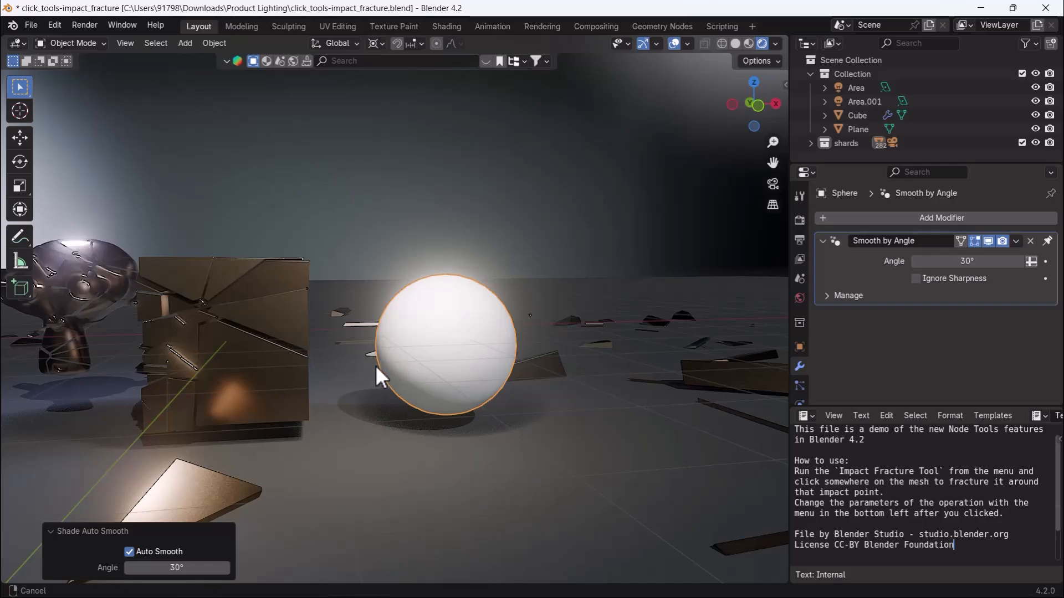
{"action": "mouse_move", "coordinate": [375, 365]}
{"action": "middle_mouse_down"}
{"action": "mouse_move", "coordinate": [463, 382]}
{"action": "mouse_move", "coordinate": [372, 356]}
{"action": "middle_mouse_up"}
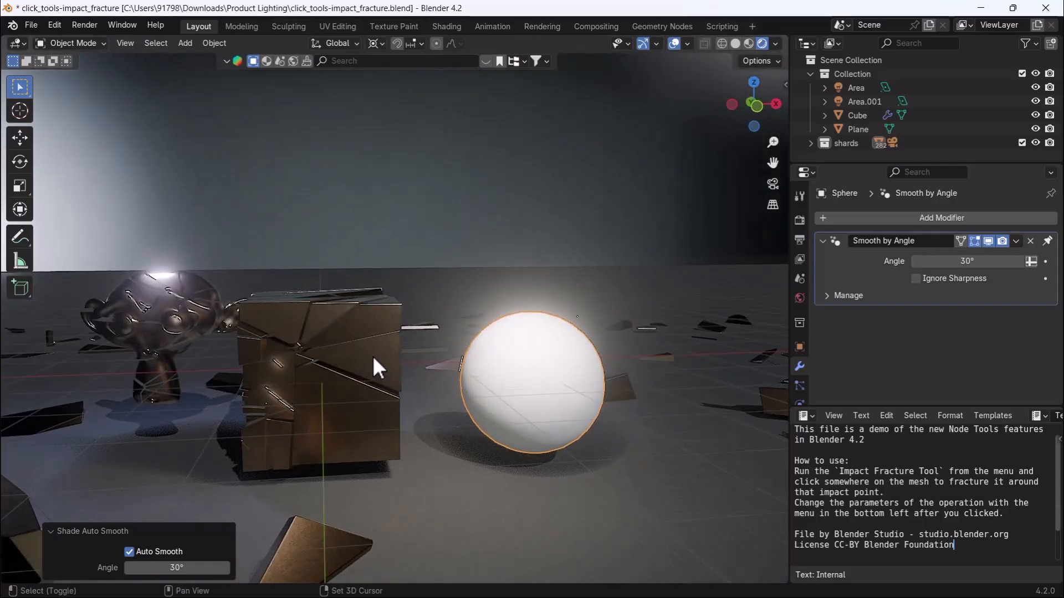
{"action": "left_click", "coordinate": [373, 356], "text": "shift"}
{"action": "key", "text": "ctrl+l"}
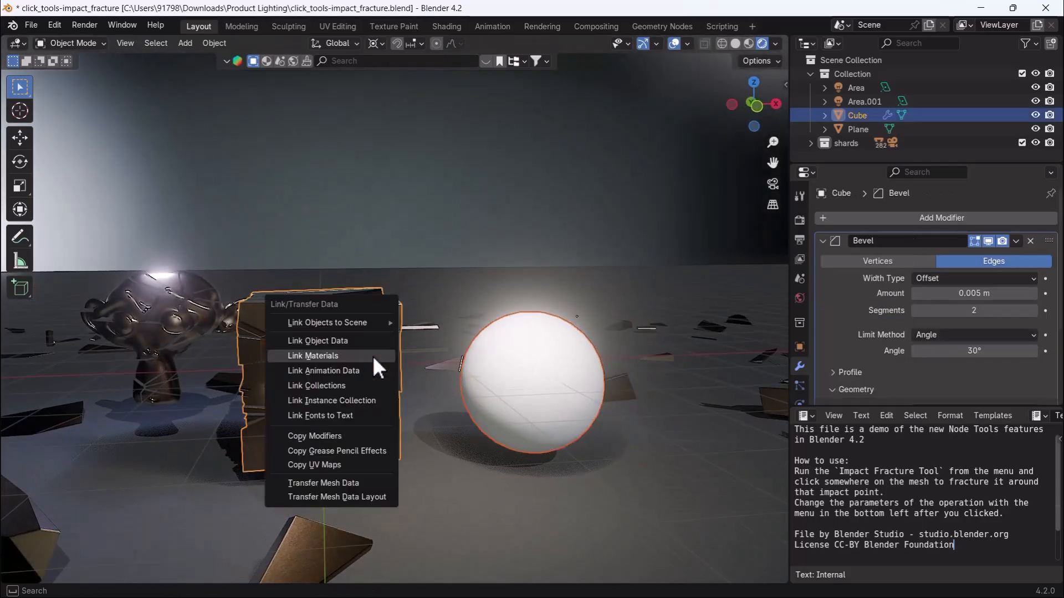
{"action": "left_click", "coordinate": [373, 355]}
In Edit Mode, fracture the sphere on its upper side facing the cube with the Impact Fracture Tool.
{"action": "left_click", "coordinate": [508, 353]}
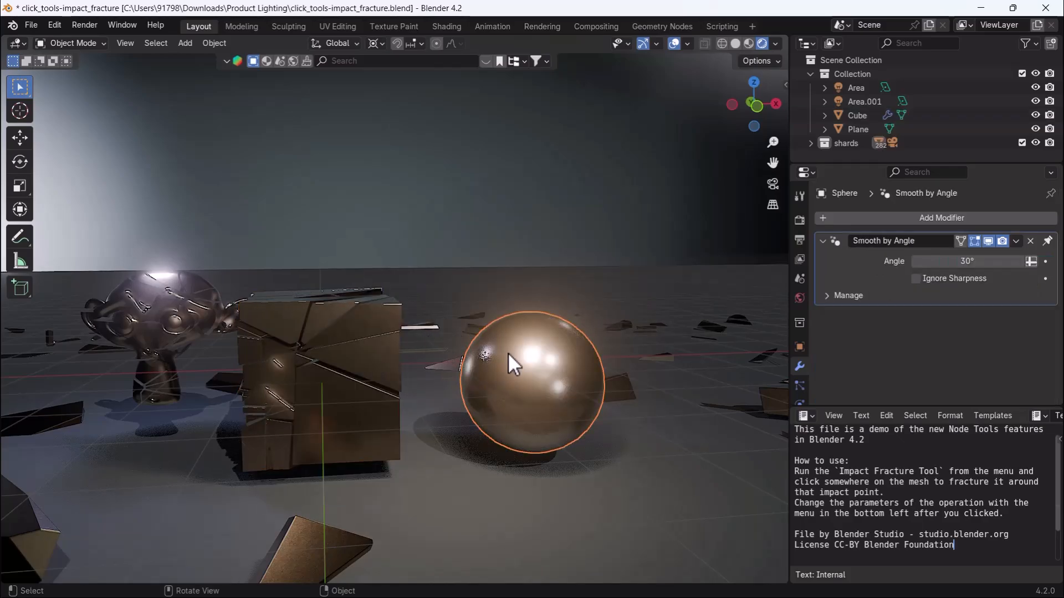
{"action": "key", "text": "Tab"}
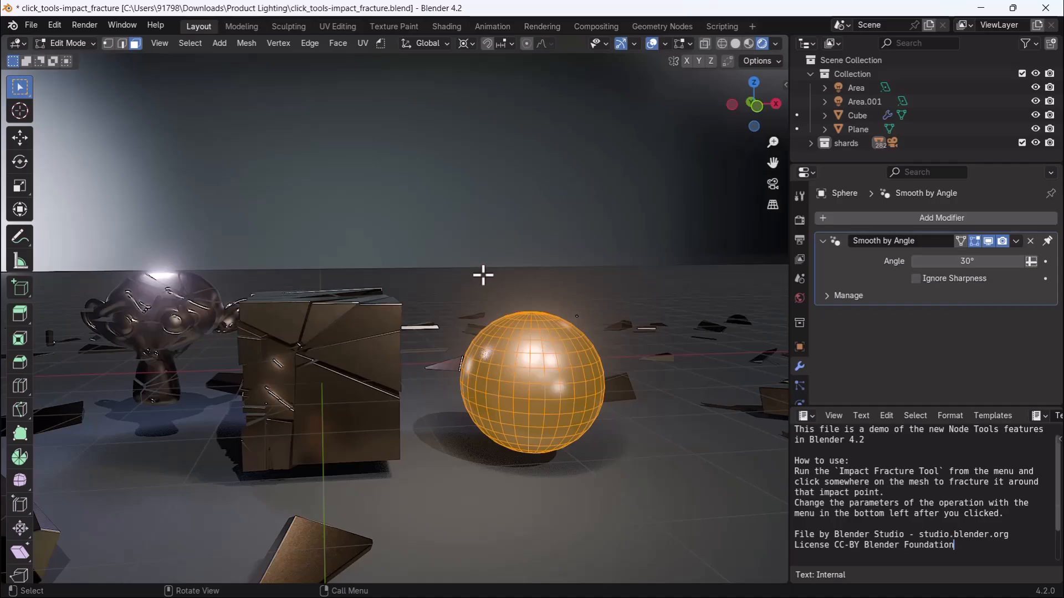
{"action": "left_click", "coordinate": [379, 43]}
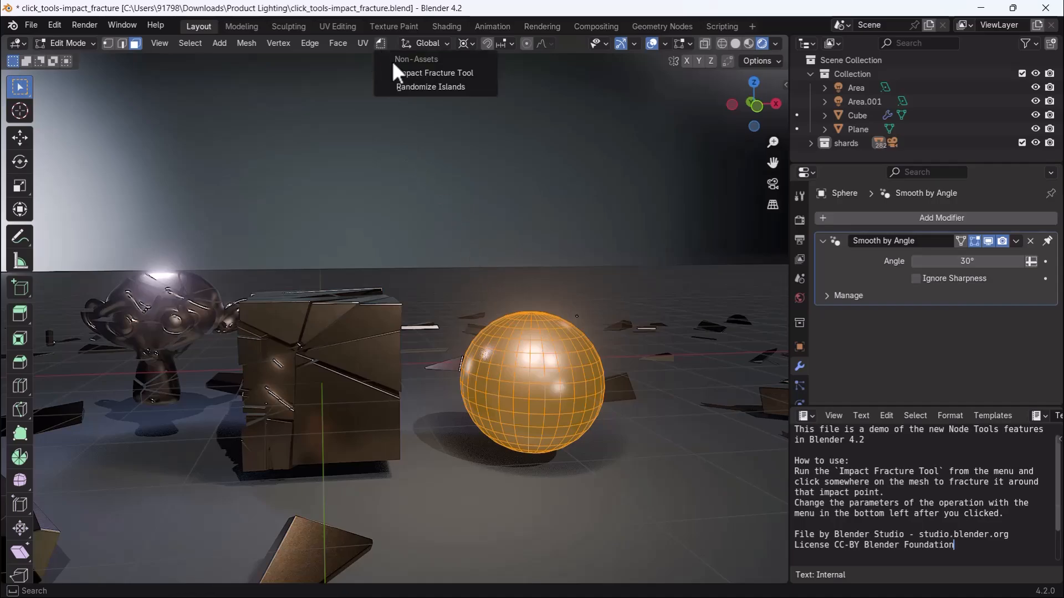
{"action": "left_click", "coordinate": [421, 73]}
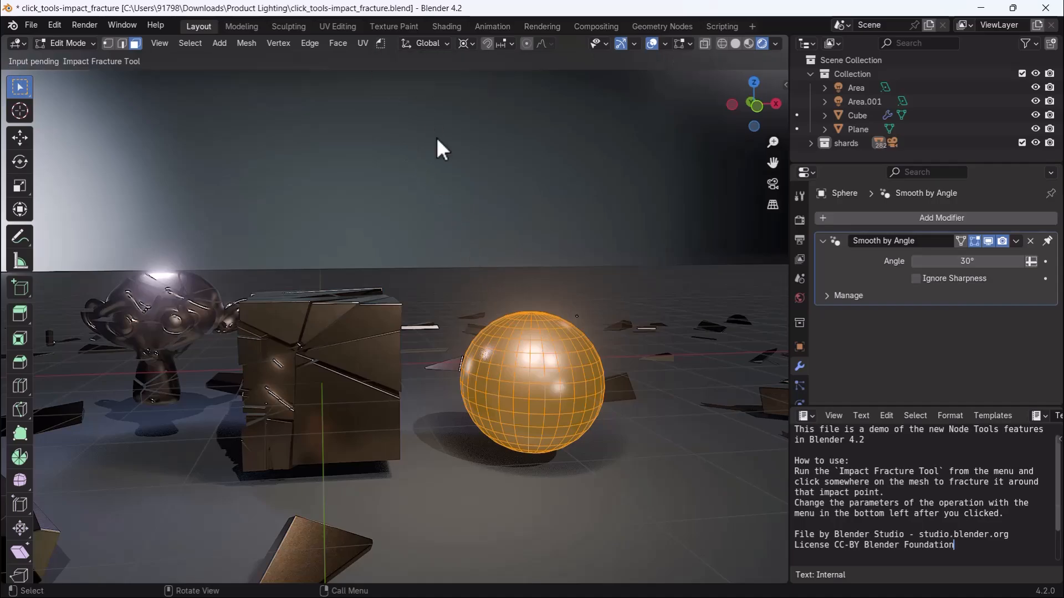
{"action": "left_click", "coordinate": [500, 347]}
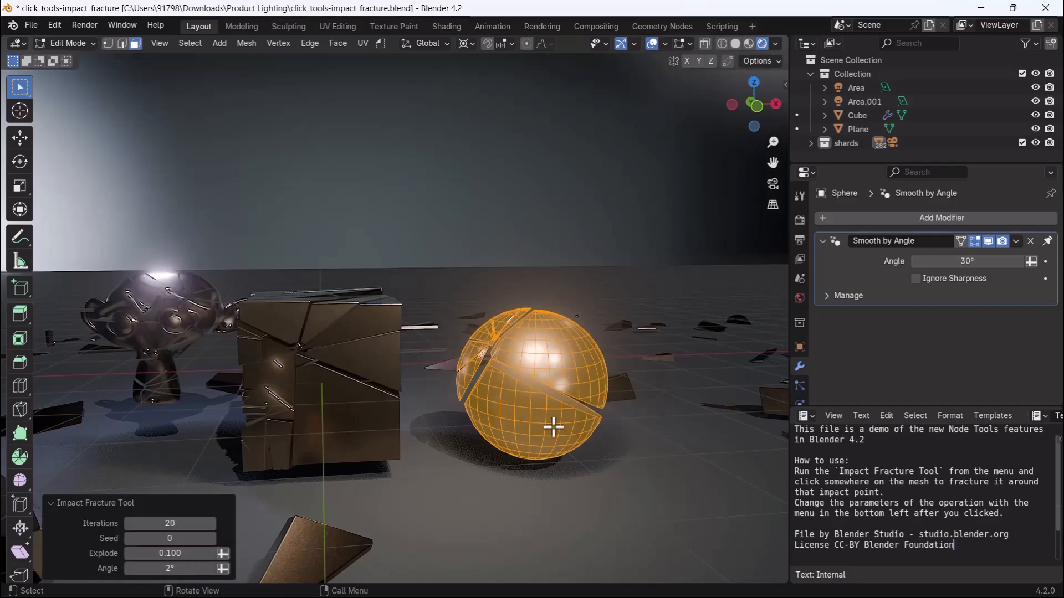
Set the Explode value of the sphere's impact fracture to 0 so that its pieces close up.
{"action": "scroll", "coordinate": [553, 427], "scroll_direction": "up", "scroll_amount": 3}
{"action": "mouse_move", "coordinate": [553, 427]}
{"action": "middle_mouse_down"}
{"action": "mouse_move", "coordinate": [529, 364]}
{"action": "mouse_move", "coordinate": [509, 404]}
{"action": "mouse_move", "coordinate": [536, 421]}
{"action": "middle_mouse_up"}
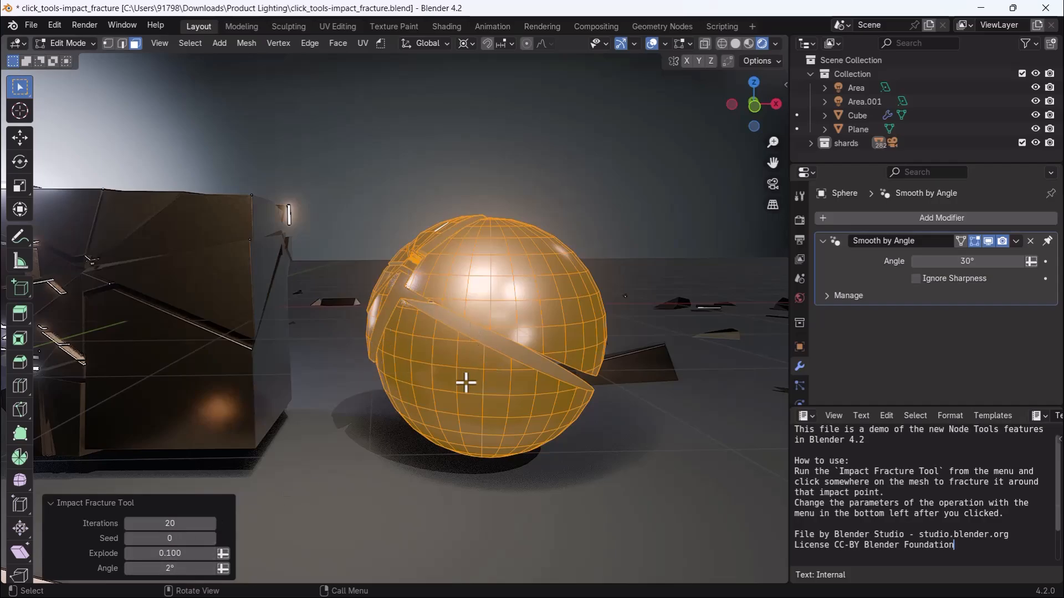
{"action": "left_click", "coordinate": [130, 554]}
{"action": "left_click", "coordinate": [129, 554]}
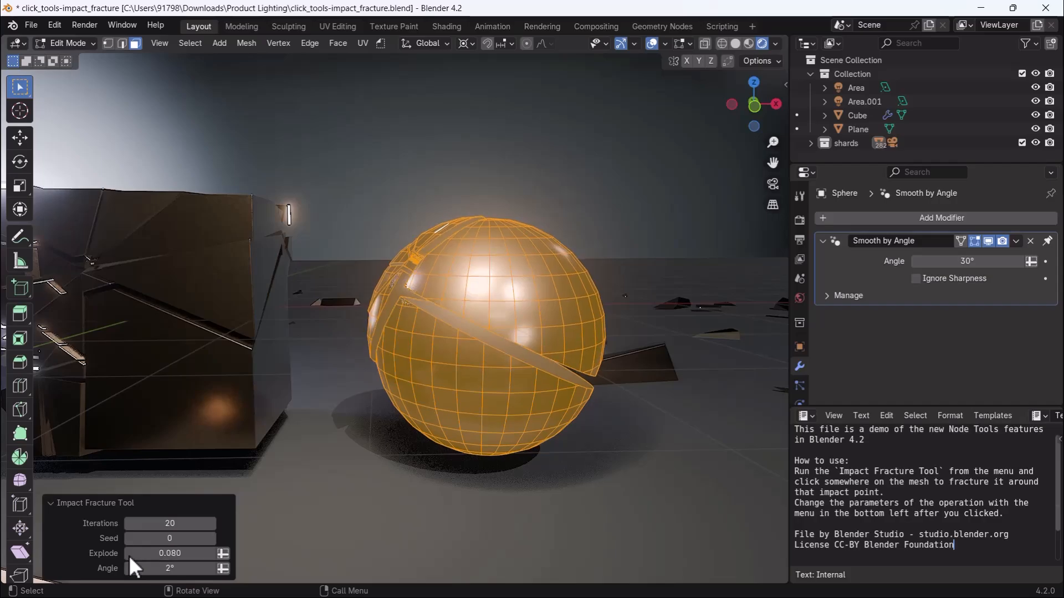
{"action": "left_click", "coordinate": [128, 554]}
{"action": "left_click", "coordinate": [129, 554]}
{"action": "left_click", "coordinate": [129, 554]}
{"action": "left_click", "coordinate": [128, 554]}
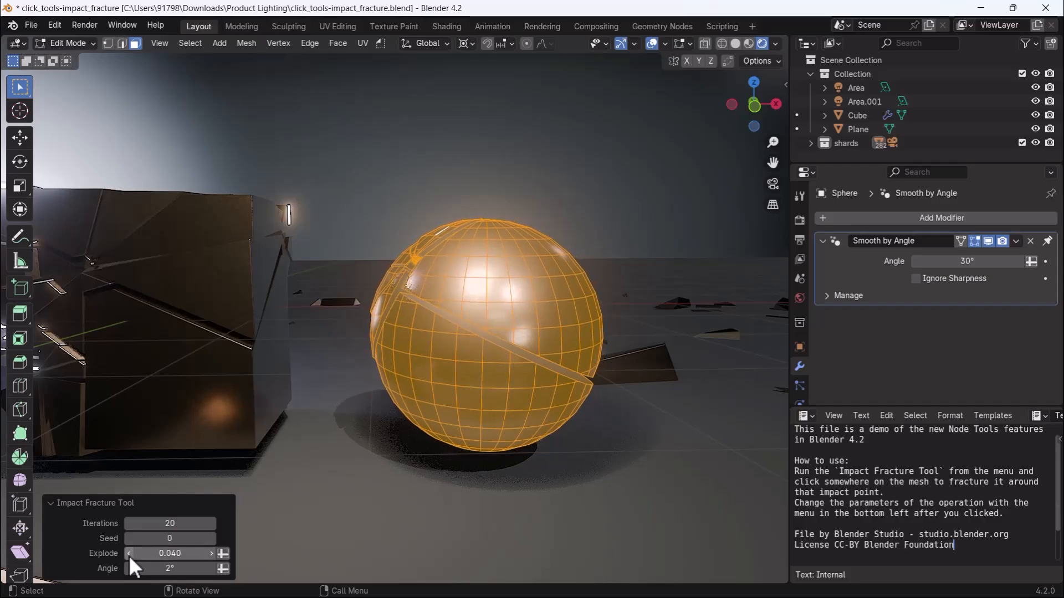
{"action": "left_click", "coordinate": [129, 554]}
{"action": "left_click", "coordinate": [128, 554]}
{"action": "left_click", "coordinate": [129, 554]}
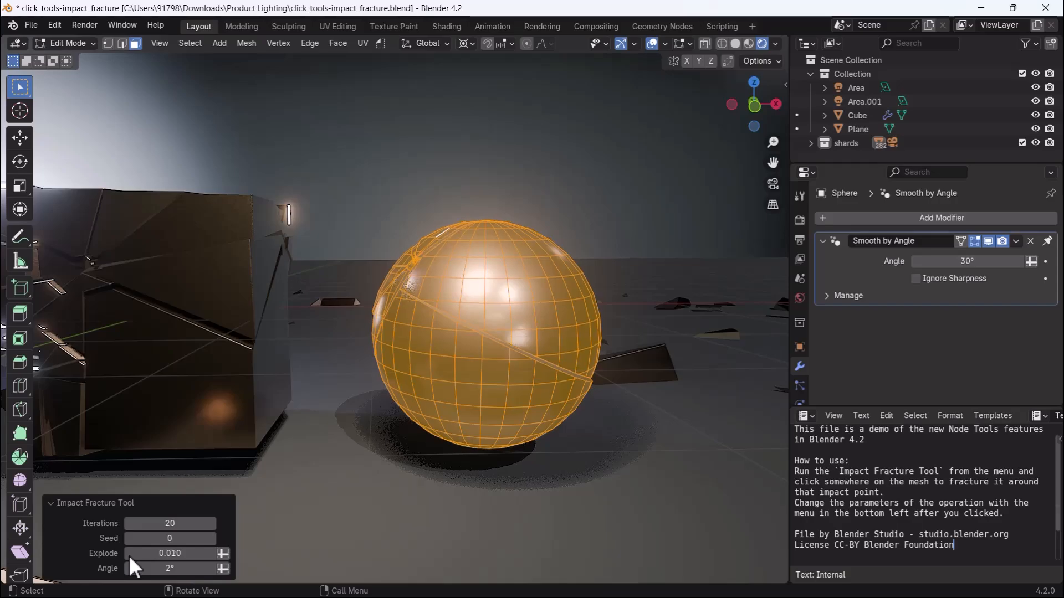
{"action": "left_click", "coordinate": [128, 554]}
{"action": "middle_click_drag", "start_coordinate": [300, 414], "coordinate": [423, 297]}
{"action": "scroll", "coordinate": [450, 312], "scroll_direction": "up", "scroll_amount": 4}
{"action": "scroll", "coordinate": [422, 297], "scroll_direction": "down", "scroll_amount": 8}
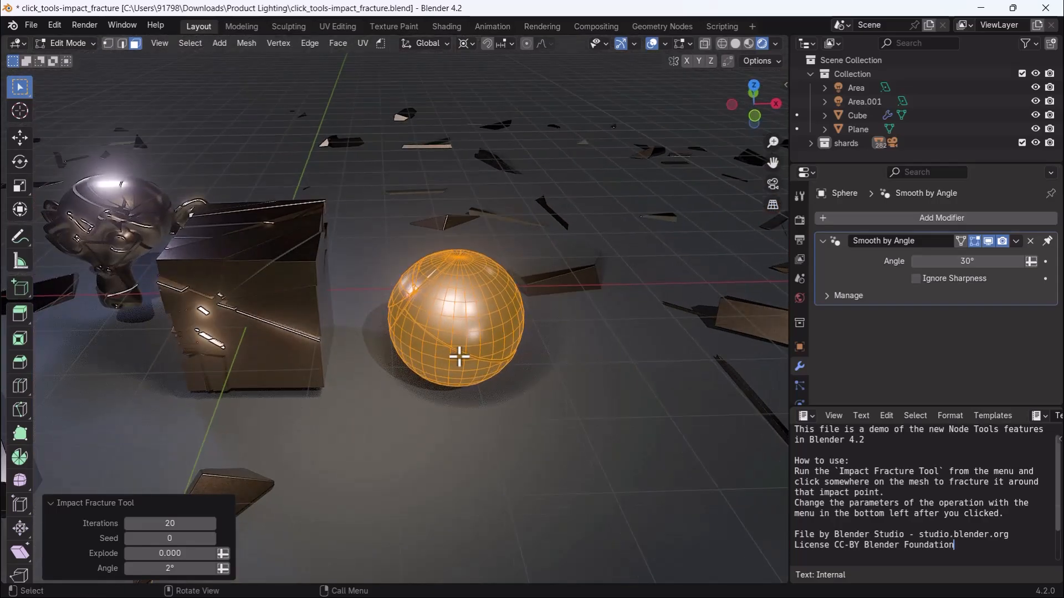
Separate the whole fractured monkey mesh by loose parts and return to Object Mode.
{"action": "scroll", "coordinate": [93, 299], "scroll_direction": "up", "scroll_amount": 3}
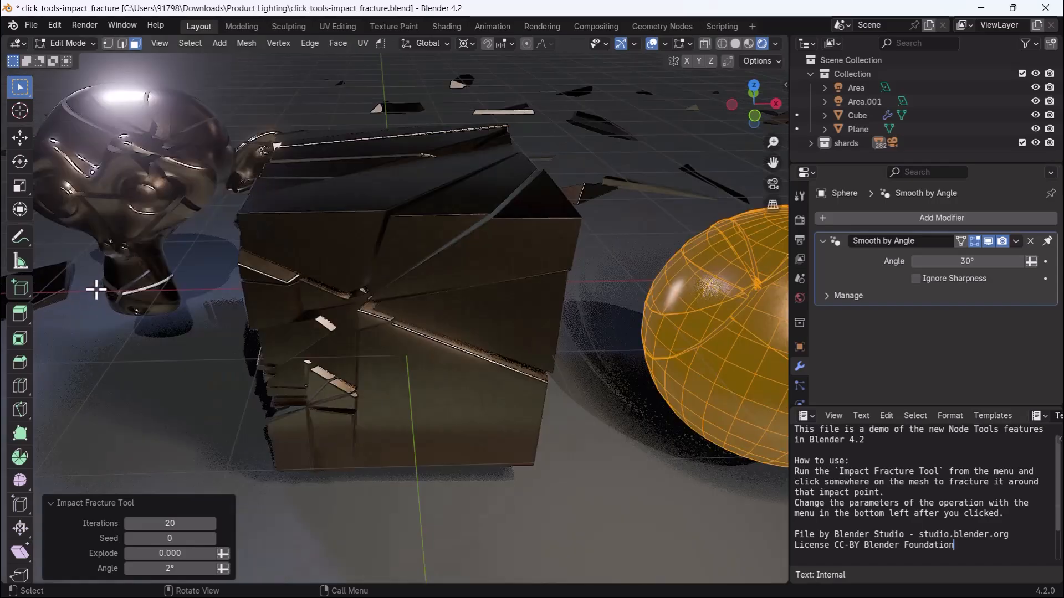
{"action": "middle_click_drag", "start_coordinate": [95, 290], "coordinate": [327, 327], "text": "shift"}
{"action": "scroll", "coordinate": [385, 289], "scroll_direction": "up", "scroll_amount": 2}
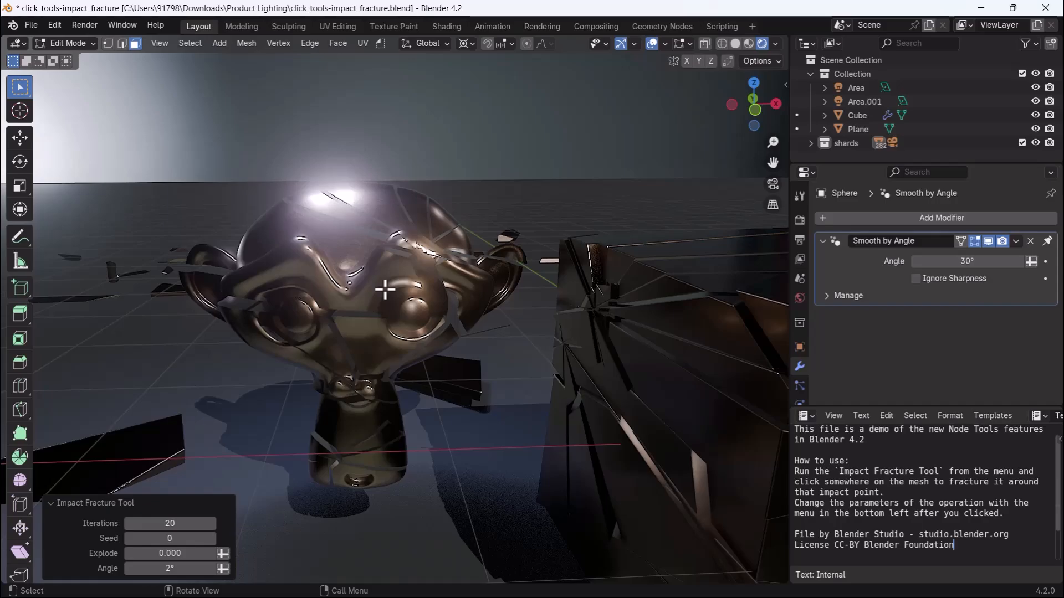
{"action": "key", "text": "Tab"}
{"action": "left_click", "coordinate": [355, 292]}
{"action": "key", "text": "Tab"}
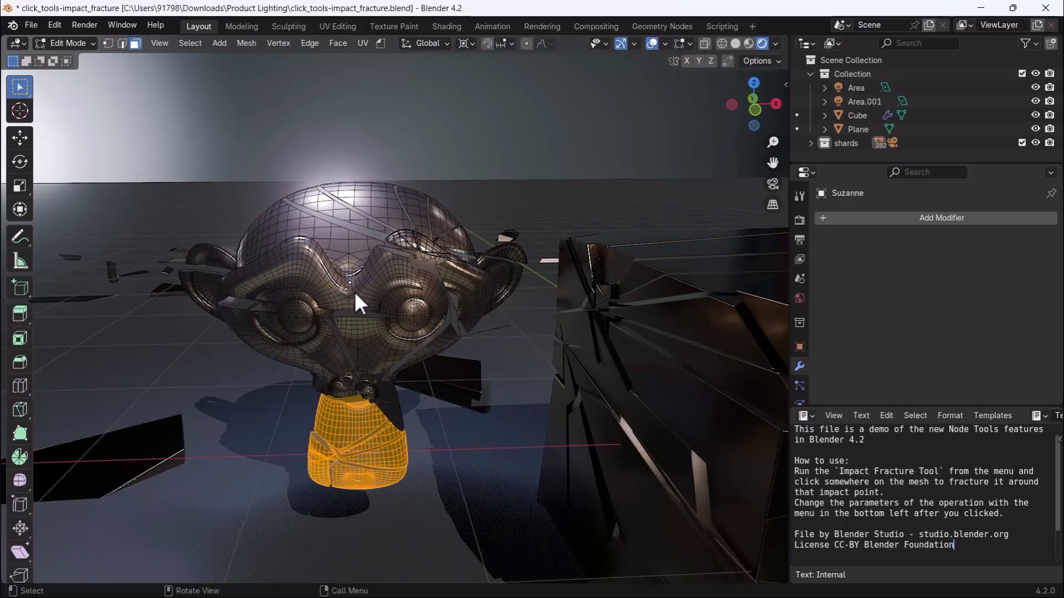
{"action": "key", "text": "a"}
{"action": "key", "text": "p"}
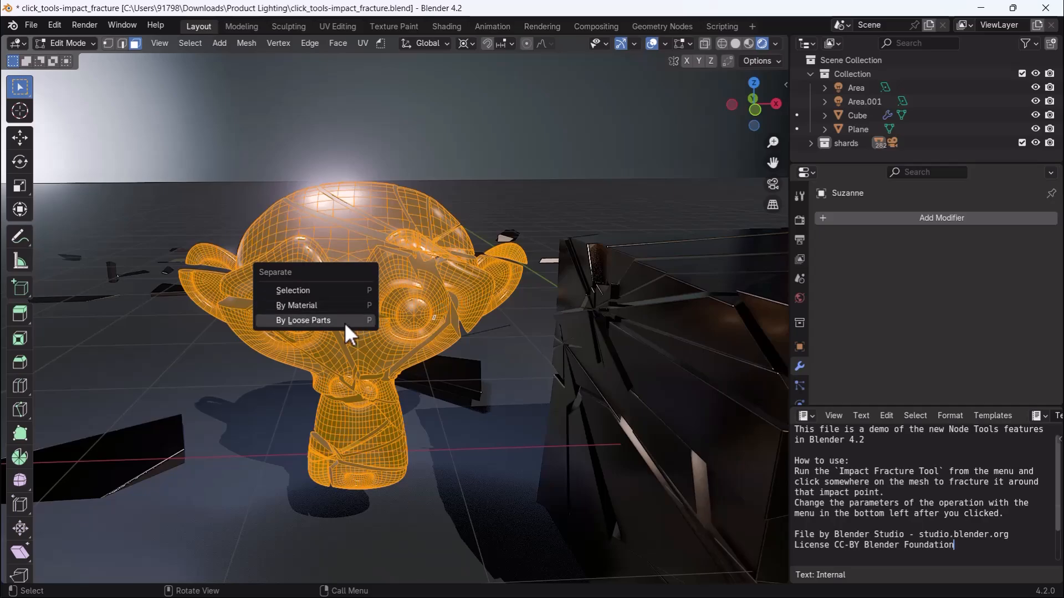
{"action": "left_click", "coordinate": [344, 321]}
{"action": "key", "text": "Tab"}
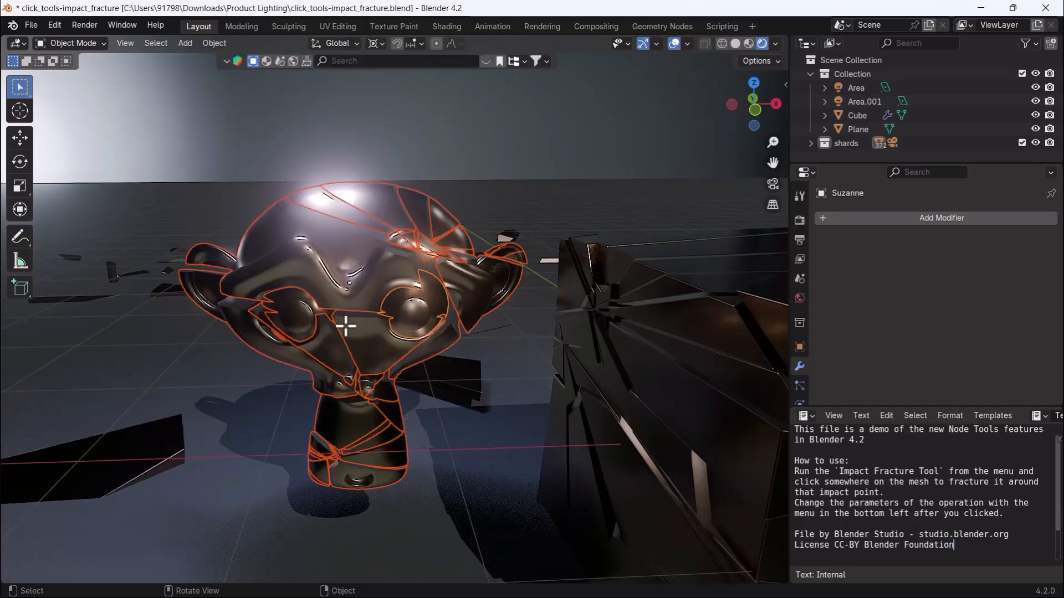
Set the origin of every separated monkey shard to its own geometry.
{"action": "right_click", "coordinate": [345, 326]}
{"action": "mouse_move", "coordinate": [315, 375]}
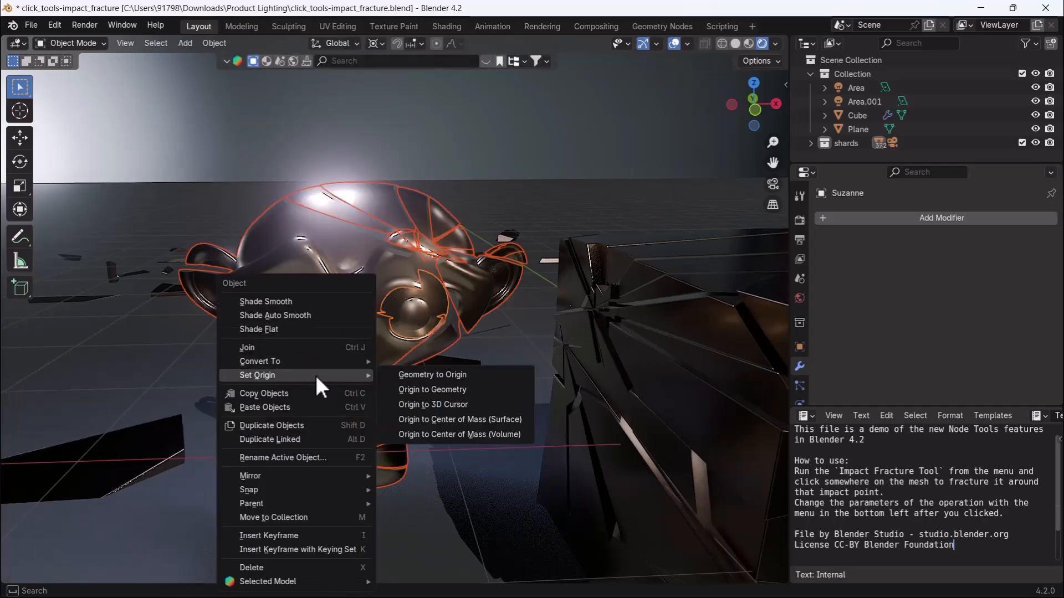
{"action": "left_click", "coordinate": [431, 394]}
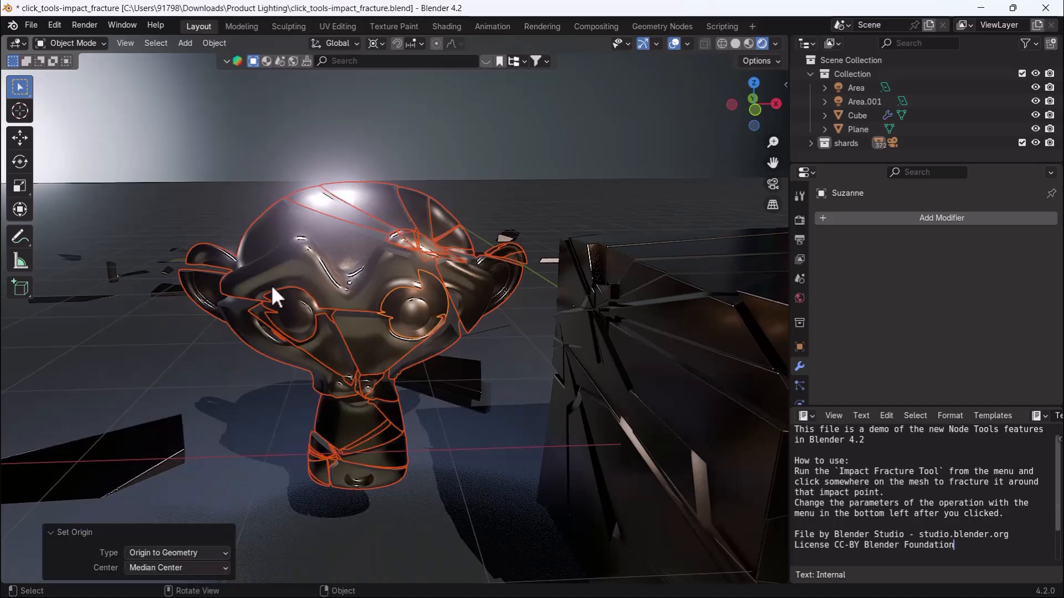
Try to move the single monkey shard around the eye nearest the cube.
{"action": "left_click", "coordinate": [380, 338]}
{"action": "key", "text": "g"}
{"action": "key", "text": "Escape"}
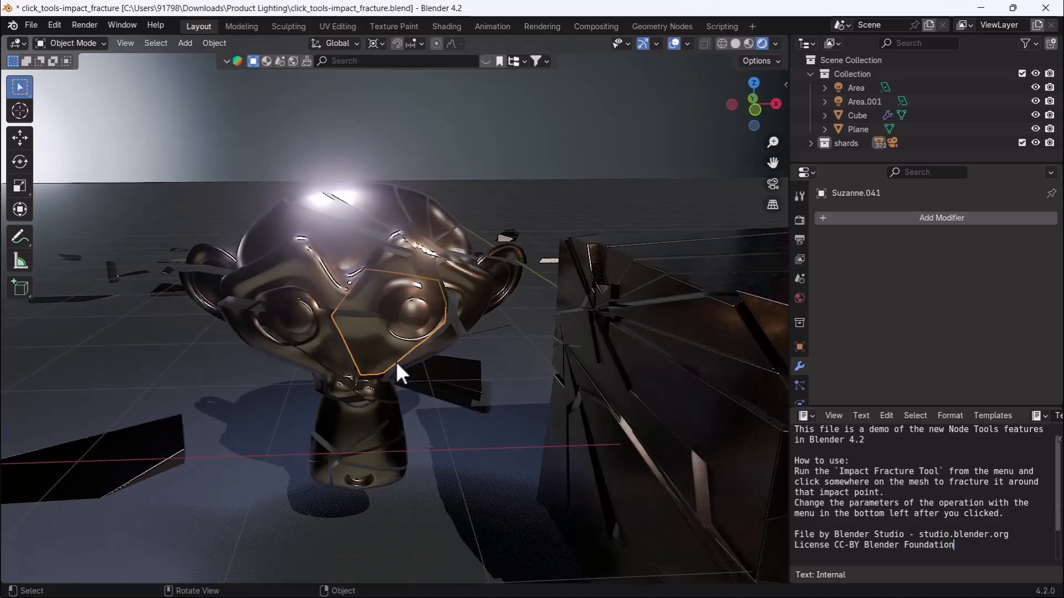
Inspect the fractured sphere, the monkey's forehead shard and the cube from several angles, leaving nothing selected.
{"action": "scroll", "coordinate": [396, 362], "scroll_direction": "down", "scroll_amount": 4}
{"action": "middle_click_drag", "start_coordinate": [398, 376], "coordinate": [282, 407]}
{"action": "scroll", "coordinate": [498, 373], "scroll_direction": "up", "scroll_amount": 3}
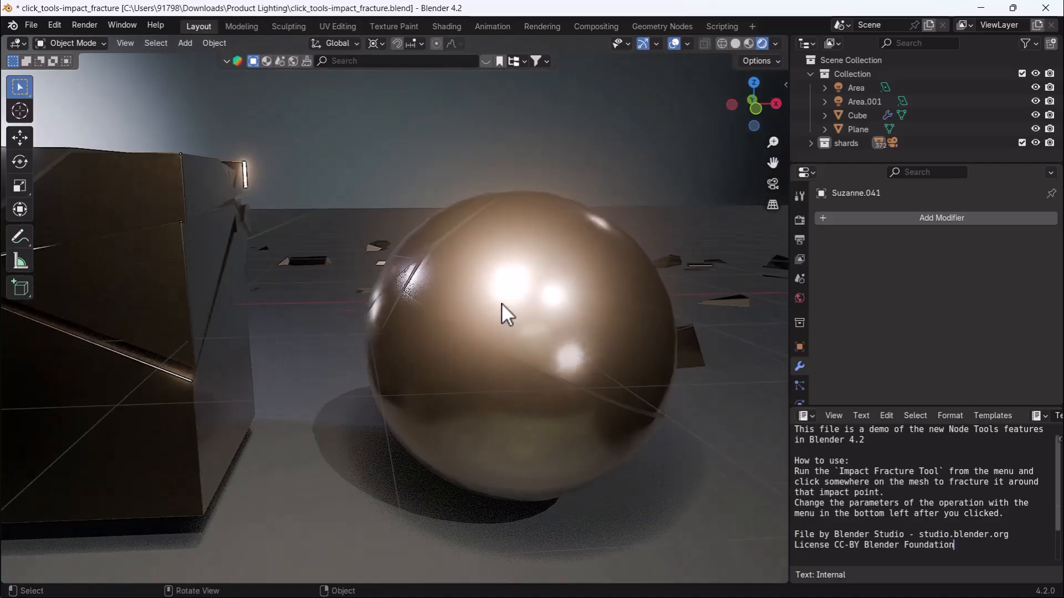
{"action": "left_click", "coordinate": [501, 304]}
{"action": "mouse_move", "coordinate": [501, 304]}
{"action": "middle_mouse_down"}
{"action": "mouse_move", "coordinate": [485, 361]}
{"action": "mouse_move", "coordinate": [488, 347]}
{"action": "mouse_move", "coordinate": [506, 348]}
{"action": "mouse_move", "coordinate": [384, 310]}
{"action": "mouse_move", "coordinate": [513, 316]}
{"action": "middle_mouse_up"}
{"action": "scroll", "coordinate": [507, 348], "scroll_direction": "down", "scroll_amount": 3}
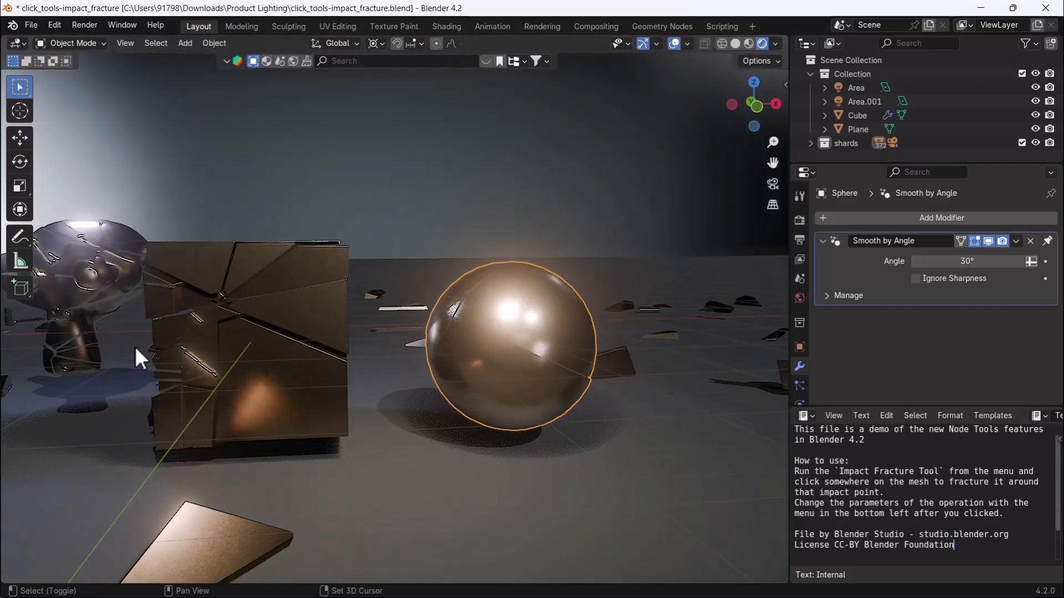
{"action": "middle_click_drag", "start_coordinate": [135, 356], "coordinate": [359, 360]}
{"action": "left_click", "coordinate": [450, 246]}
{"action": "scroll", "coordinate": [450, 247], "scroll_direction": "up", "scroll_amount": 4}
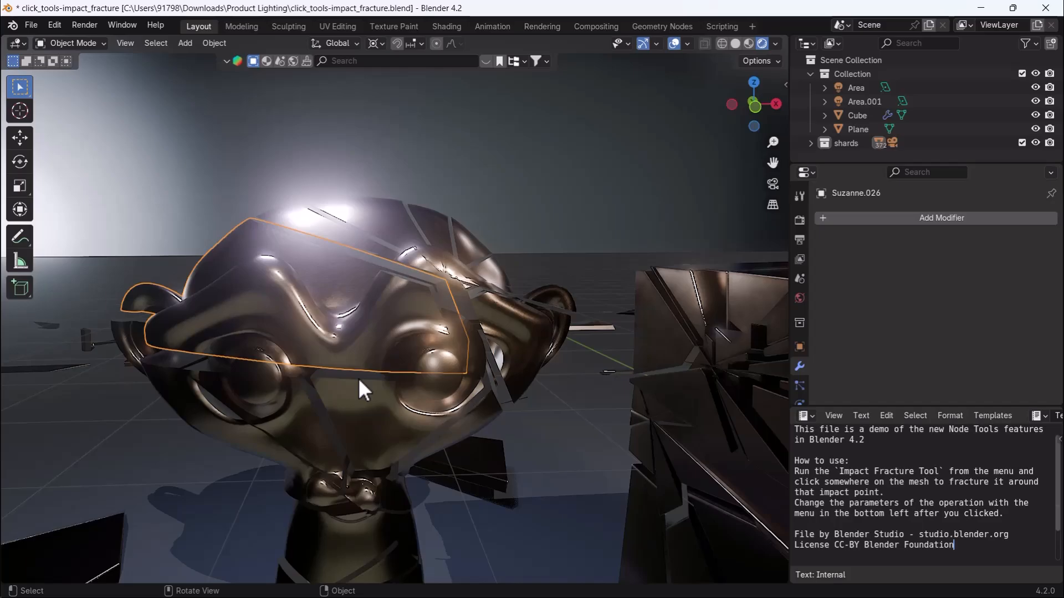
{"action": "scroll", "coordinate": [359, 392], "scroll_direction": "down", "scroll_amount": 8}
{"action": "middle_click_drag", "start_coordinate": [547, 394], "coordinate": [508, 245]}
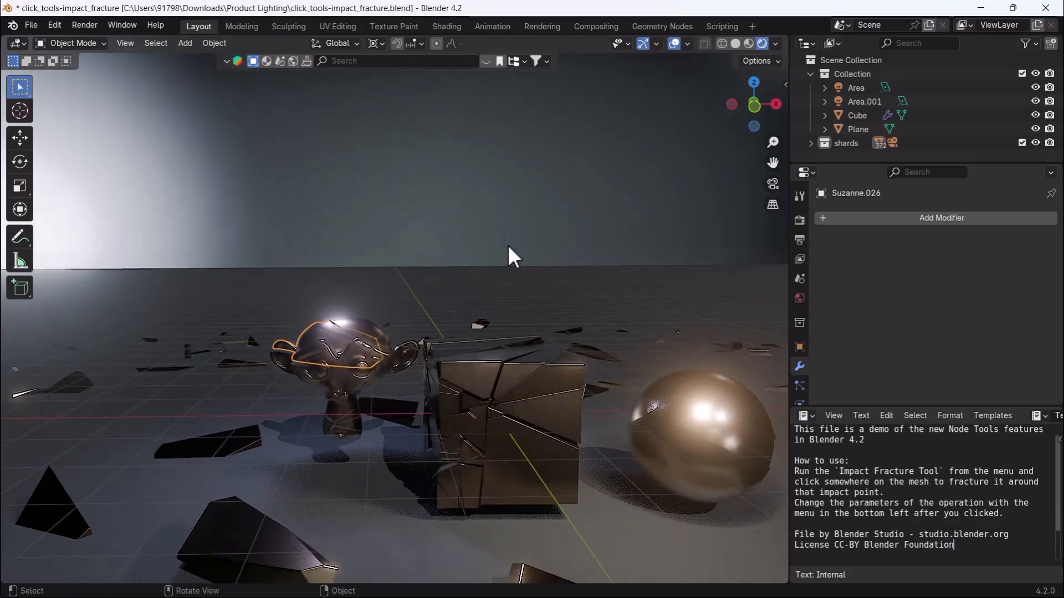
{"action": "left_click", "coordinate": [508, 245]}
{"action": "middle_click_drag", "start_coordinate": [511, 431], "coordinate": [499, 386], "text": "shift"}
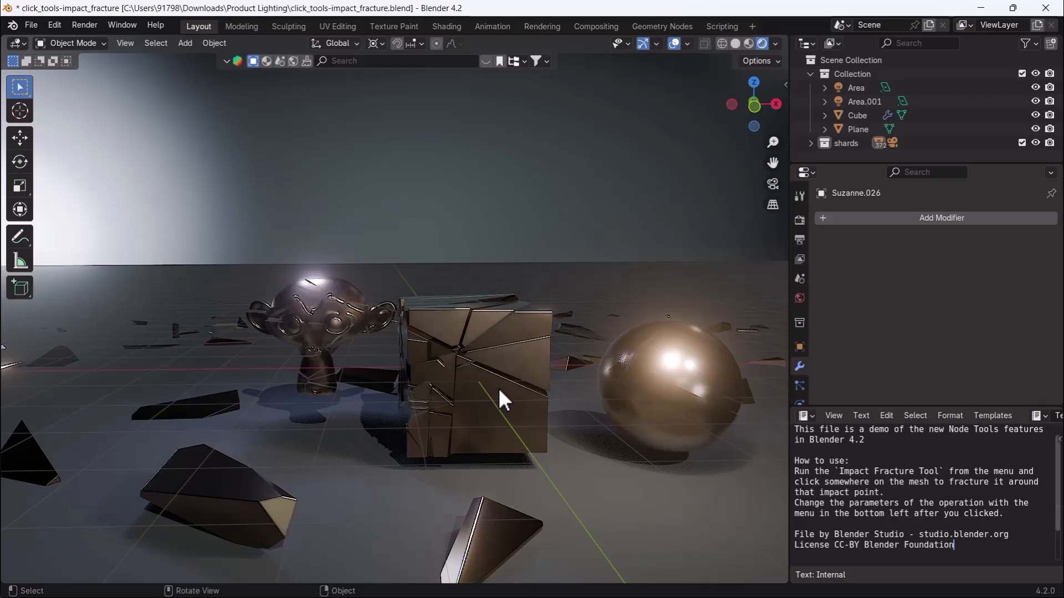
Switch to the browser and review the Point and Shoot section of the Blender 4.2 release page, including the Impact Fracture demo file.
{"action": "key", "text": "alt+Tab"}
{"action": "key", "text": "alt+Tab"}
{"action": "key", "text": "Tab"}
{"action": "key", "text": "Tab"}
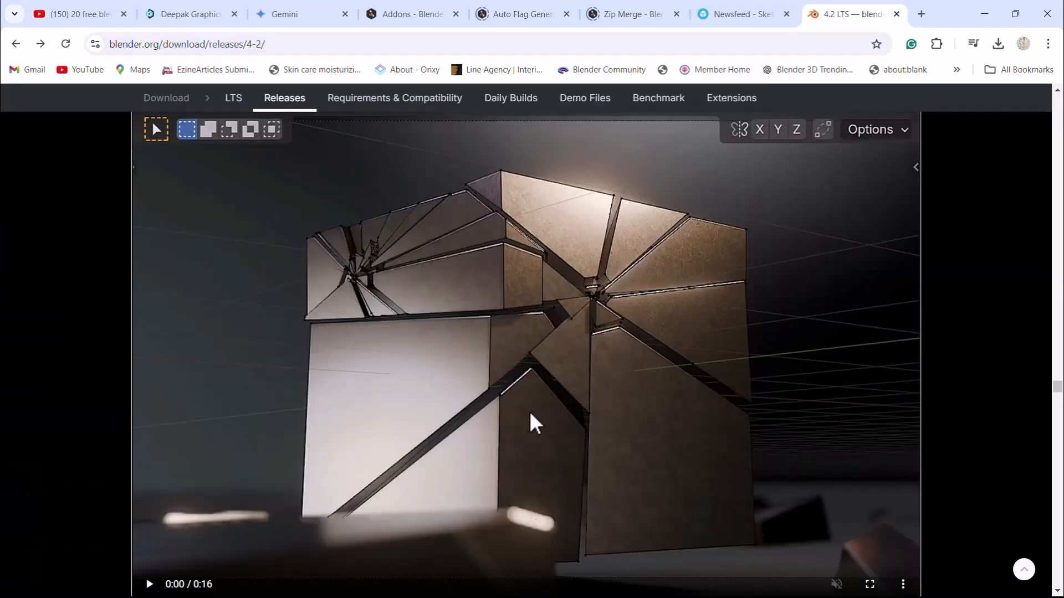
{"action": "scroll", "coordinate": [454, 399], "scroll_direction": "up", "scroll_amount": 5}
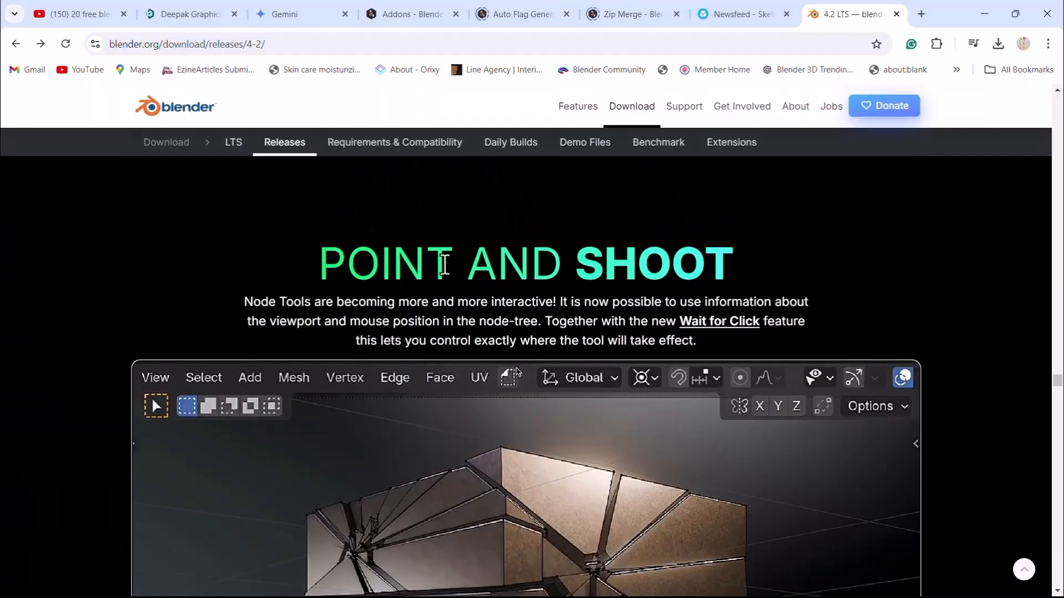
{"action": "scroll", "coordinate": [538, 316], "scroll_direction": "down", "scroll_amount": 7}
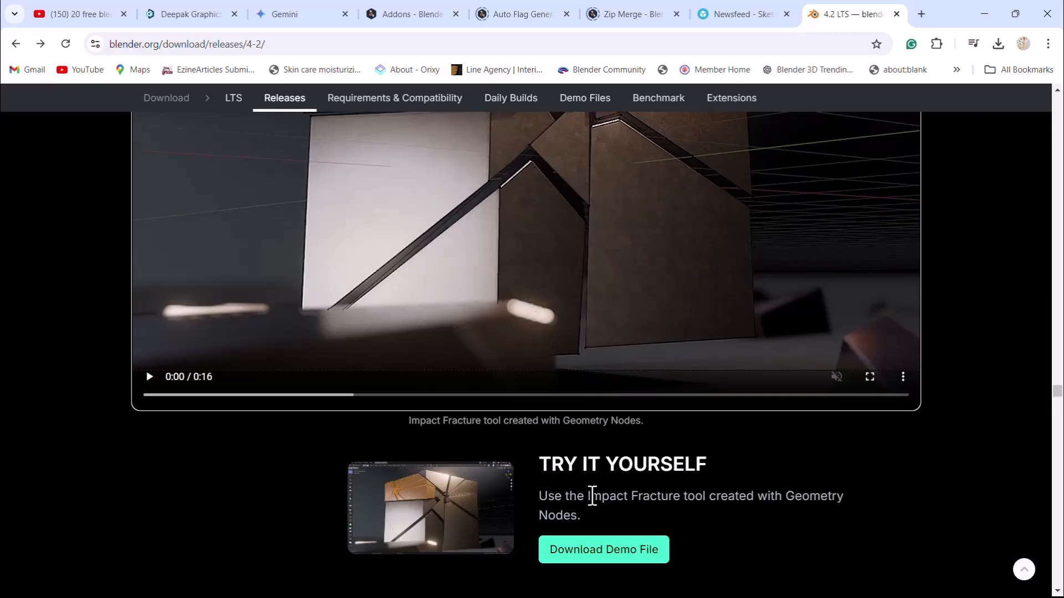
{"action": "scroll", "coordinate": [592, 496], "scroll_direction": "up", "scroll_amount": 5}
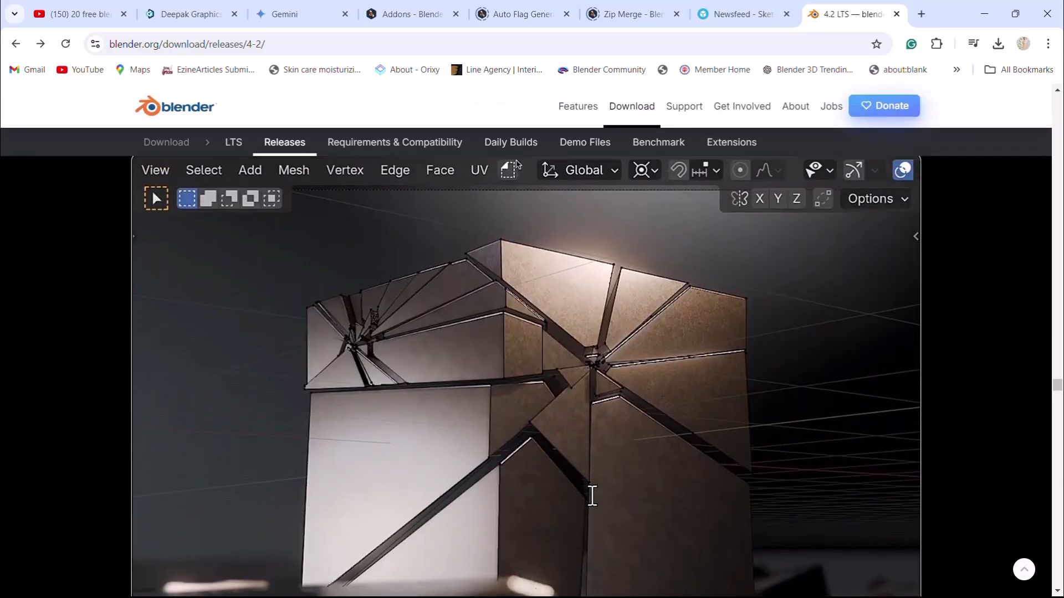